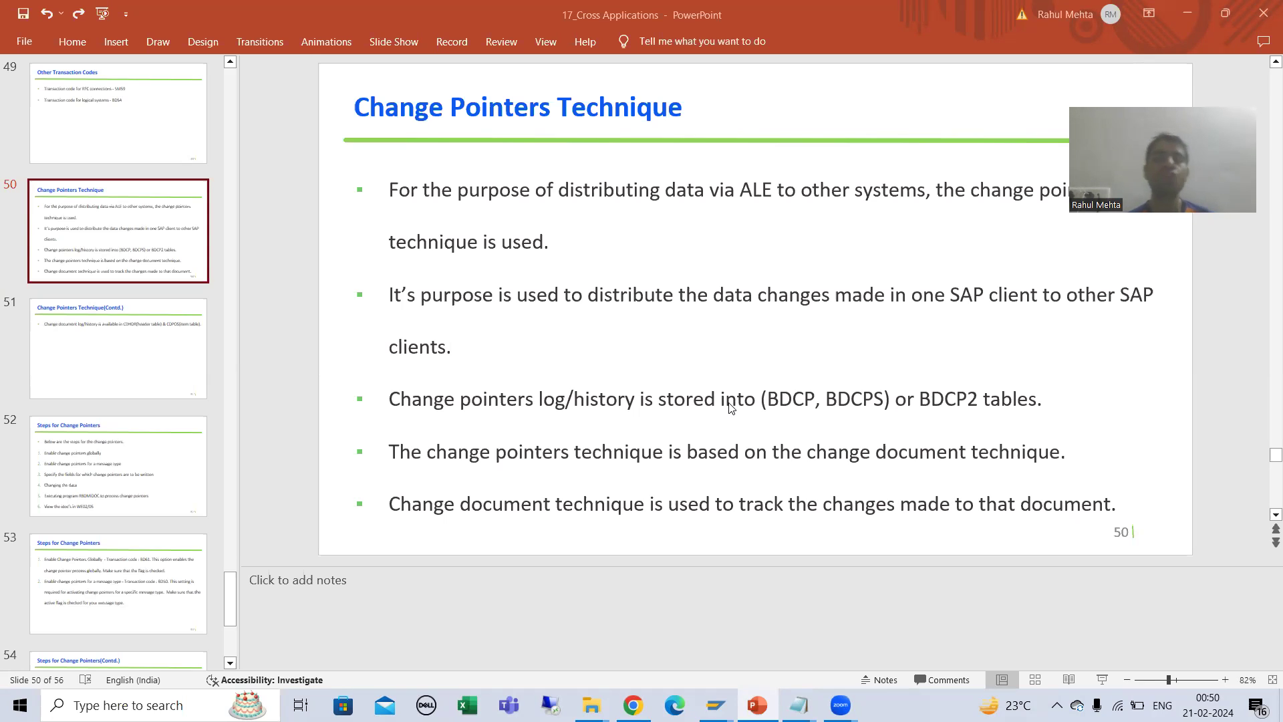
- Review the Change Pointers Technique(Contd.) slide, then return to the Change Pointers Technique slide
click(119, 353)
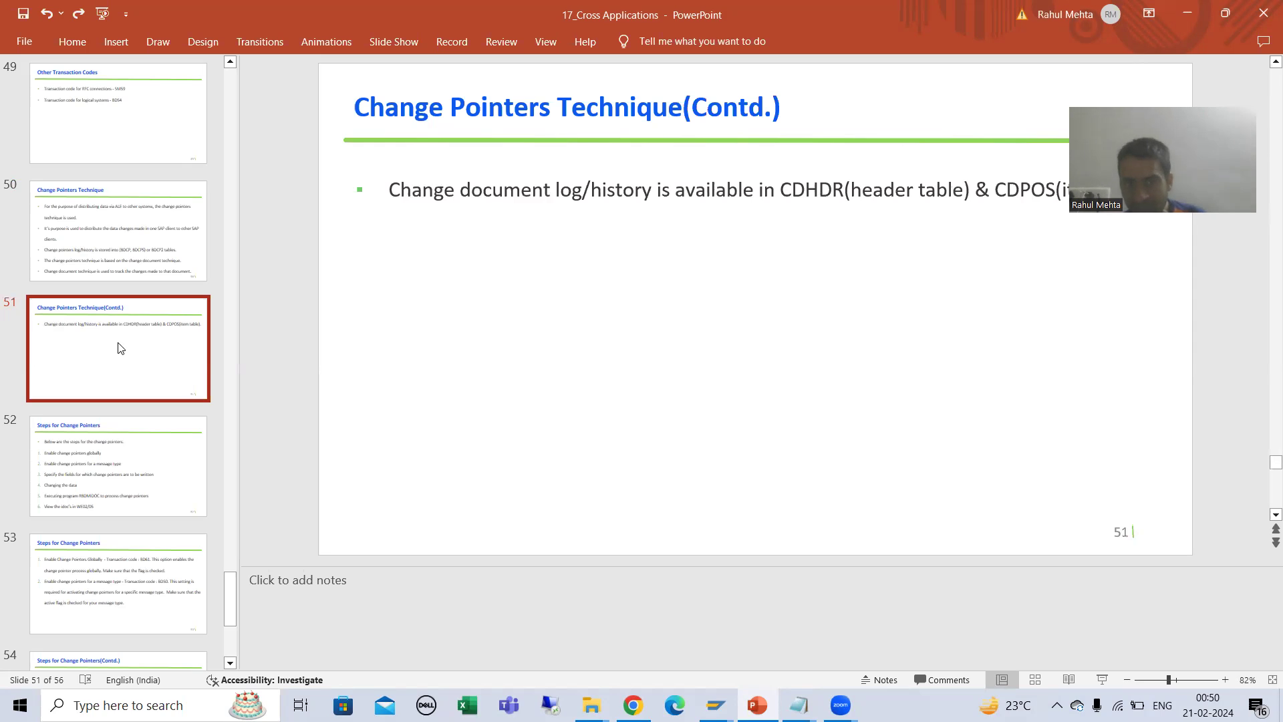
click(498, 189)
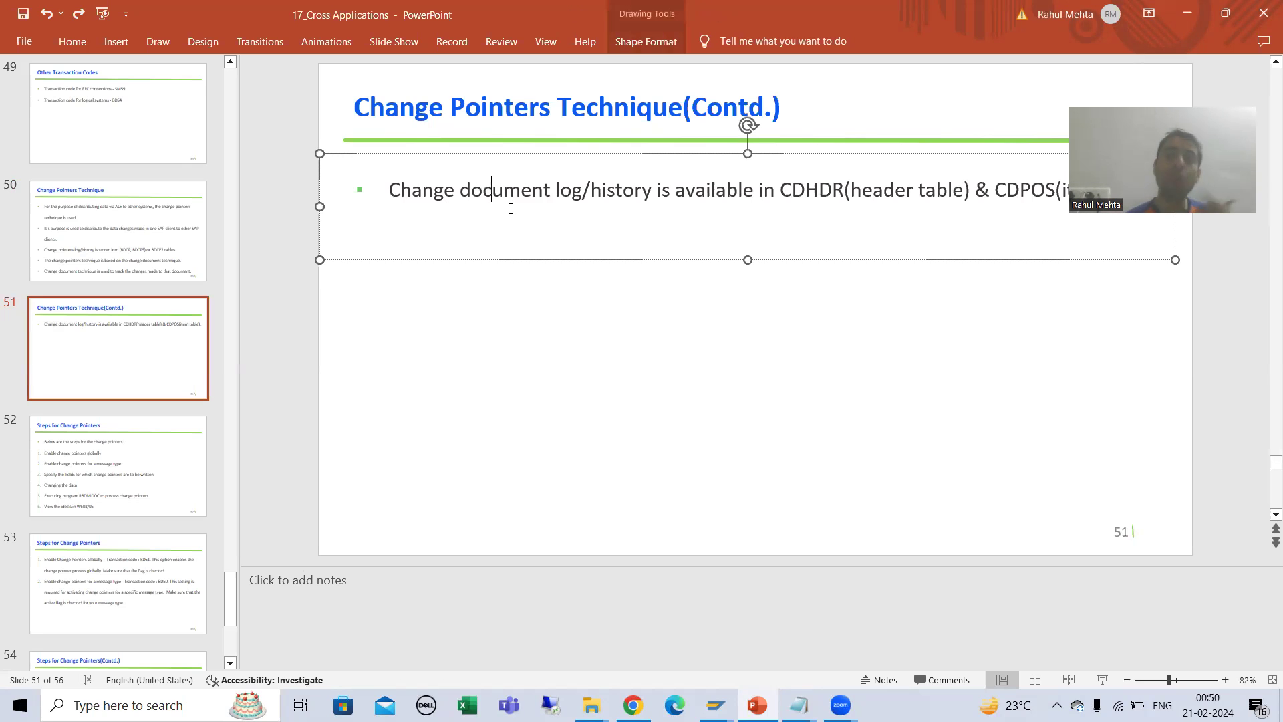
click(140, 253)
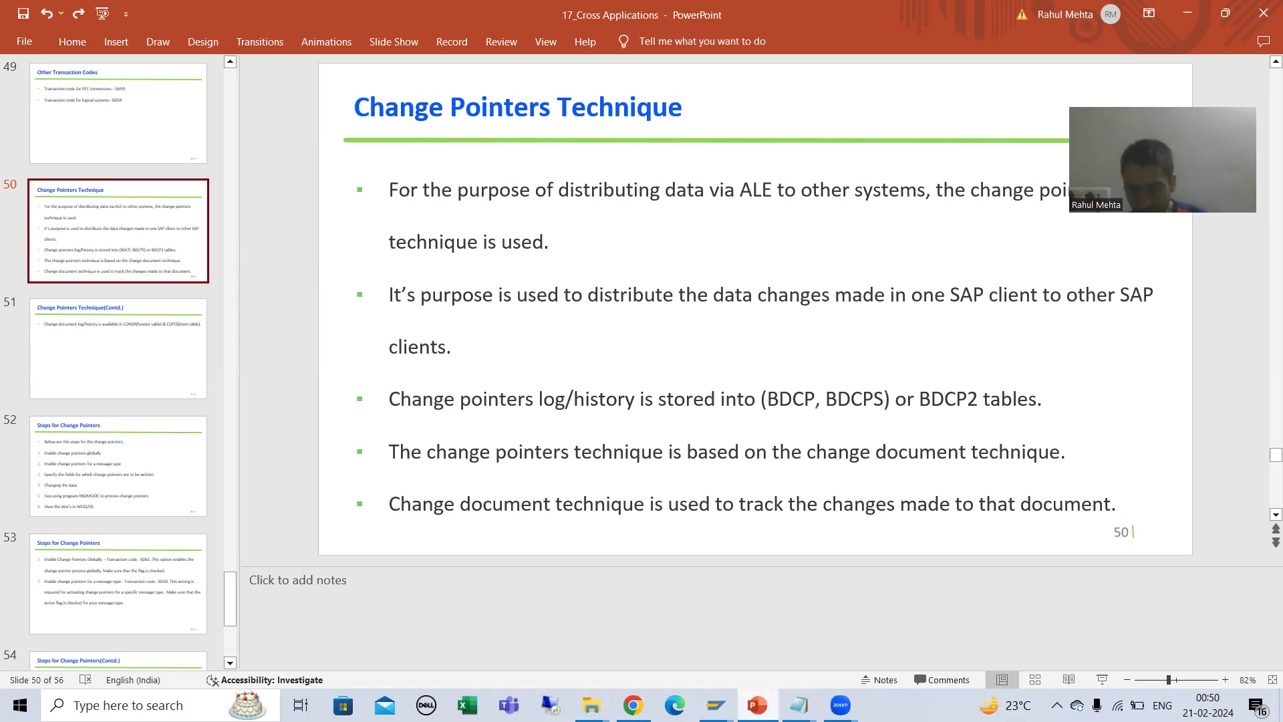
- Switch to SAP Logon and start a logon to the MD1 connection on system A4H
mouse_move(716, 705)
click(675, 643)
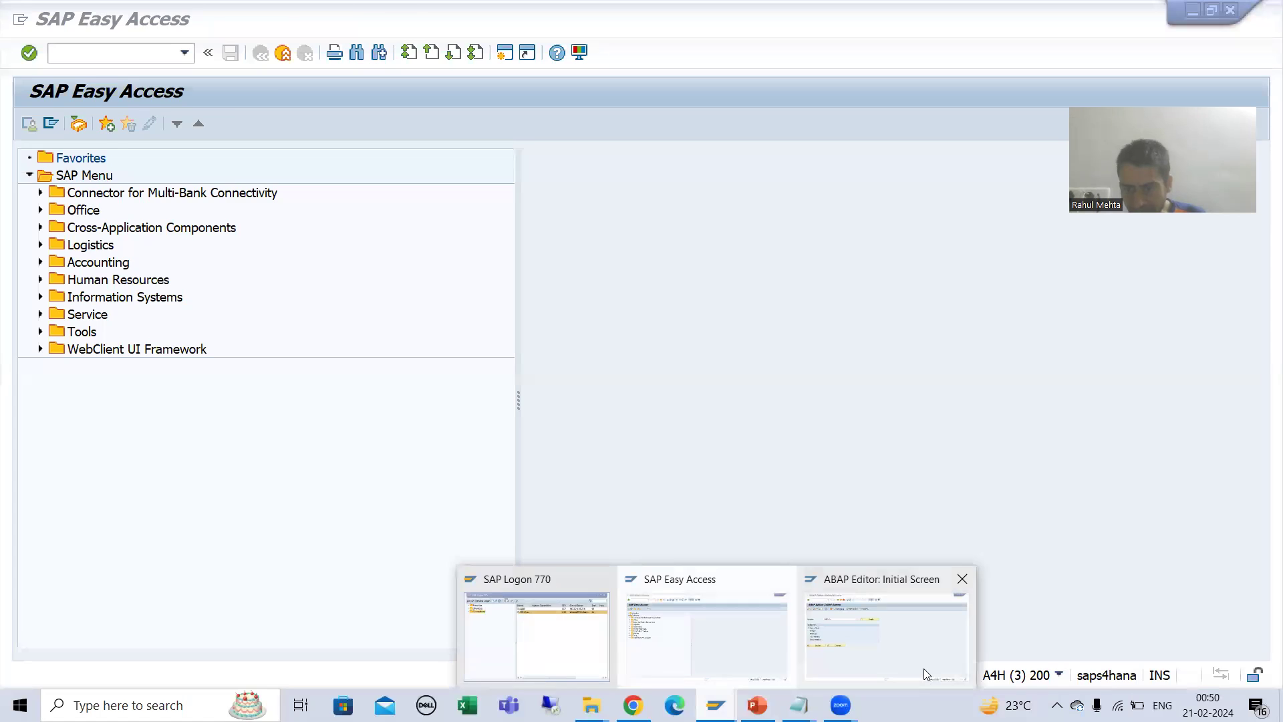
click(889, 632)
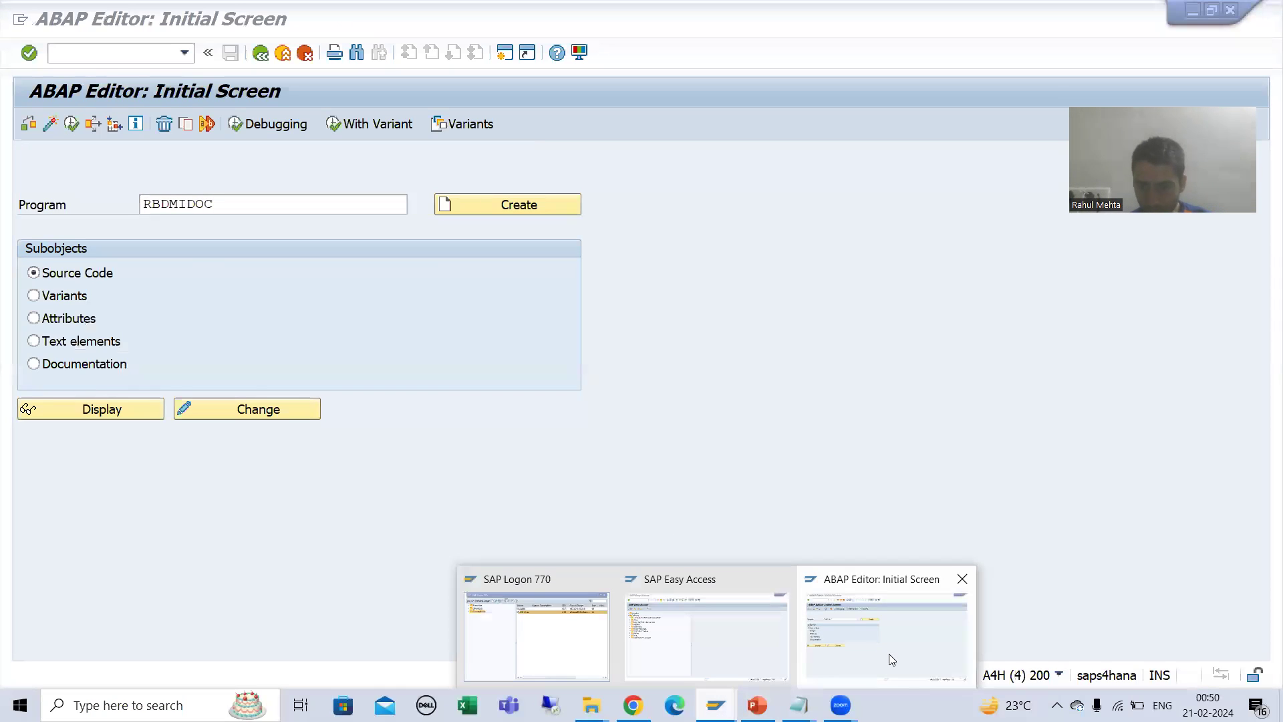
click(889, 654)
click(630, 634)
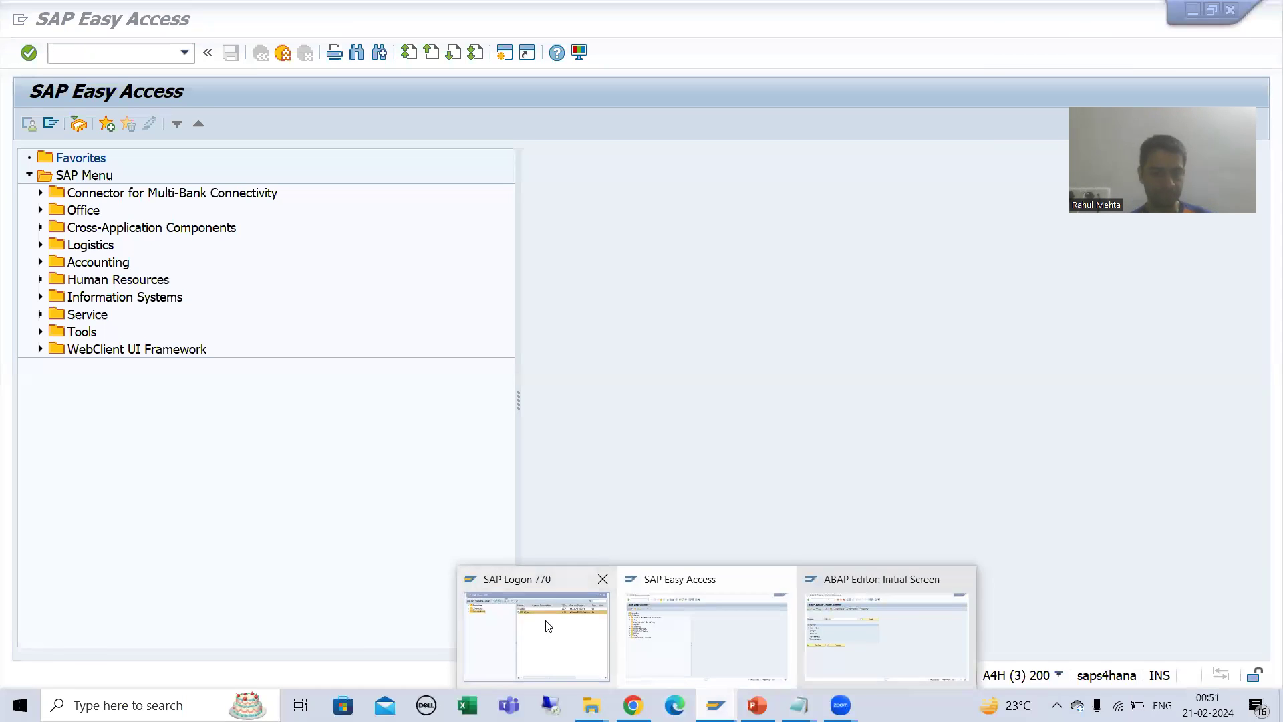
click(544, 621)
right_click(428, 294)
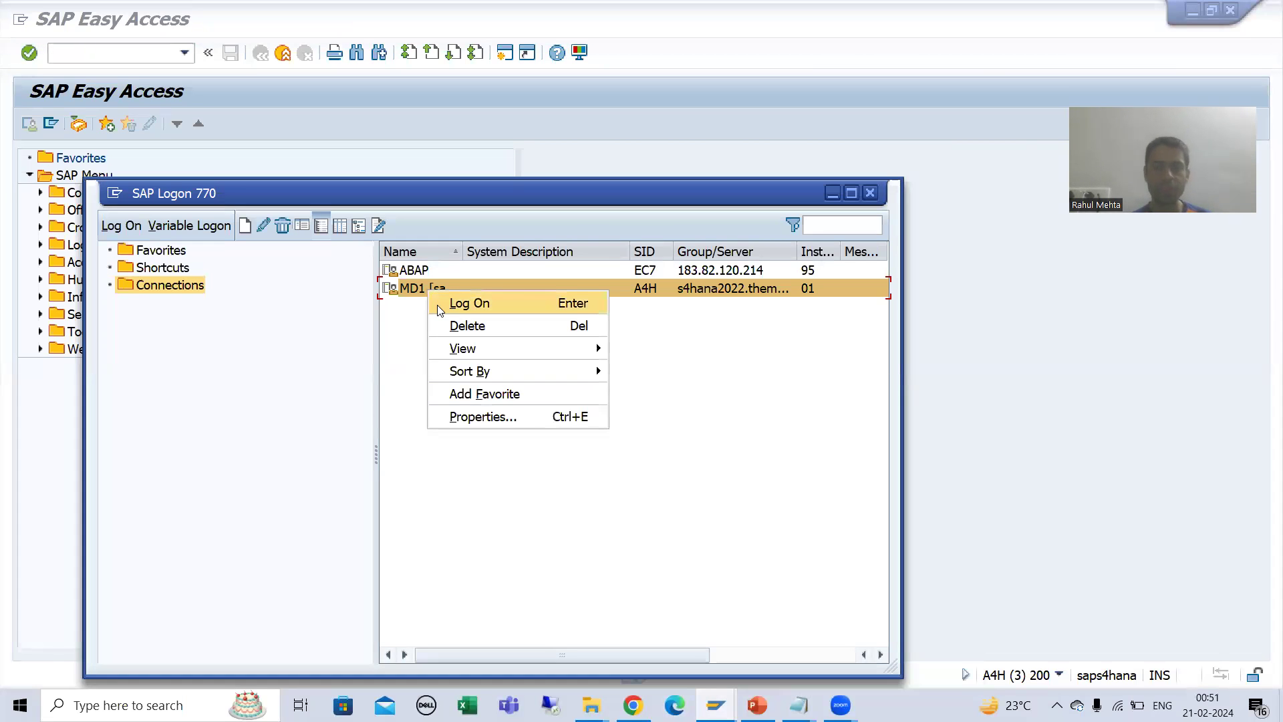
click(437, 305)
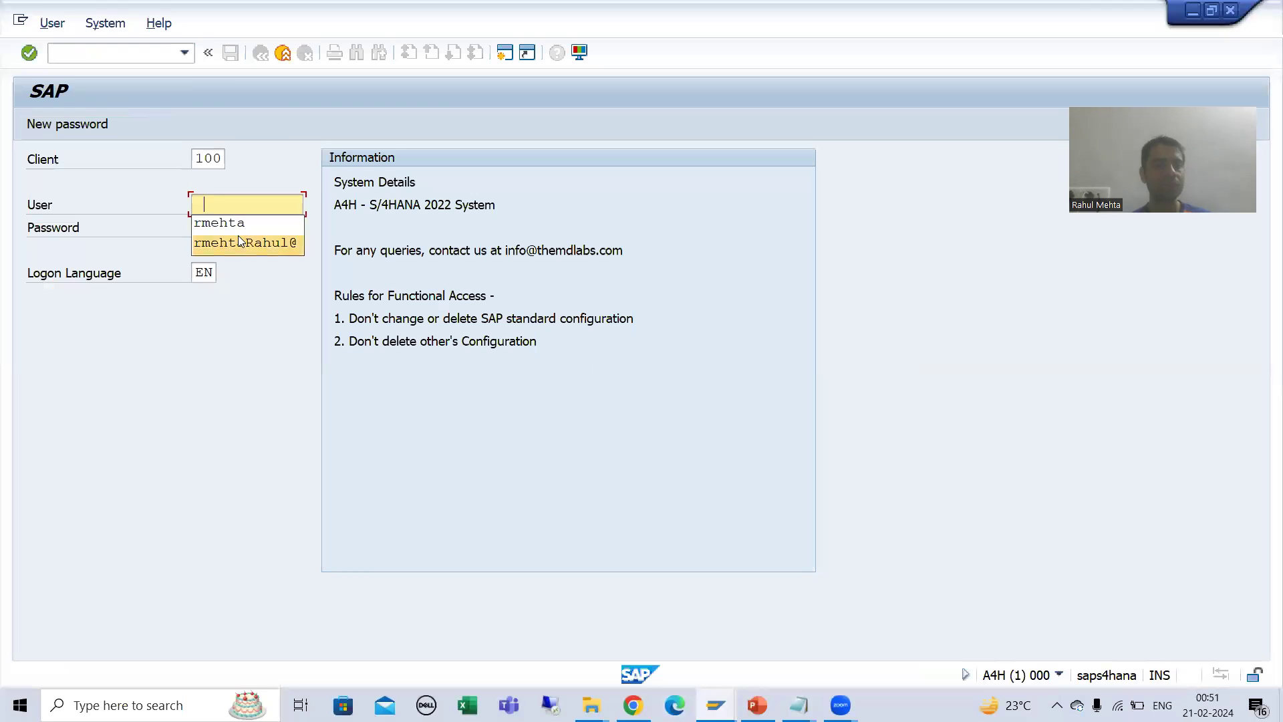
- Log on to client 100 with the user name and the account password
click(238, 235)
click(233, 226)
key(ctrl+v)
key(Right)
key(Right)
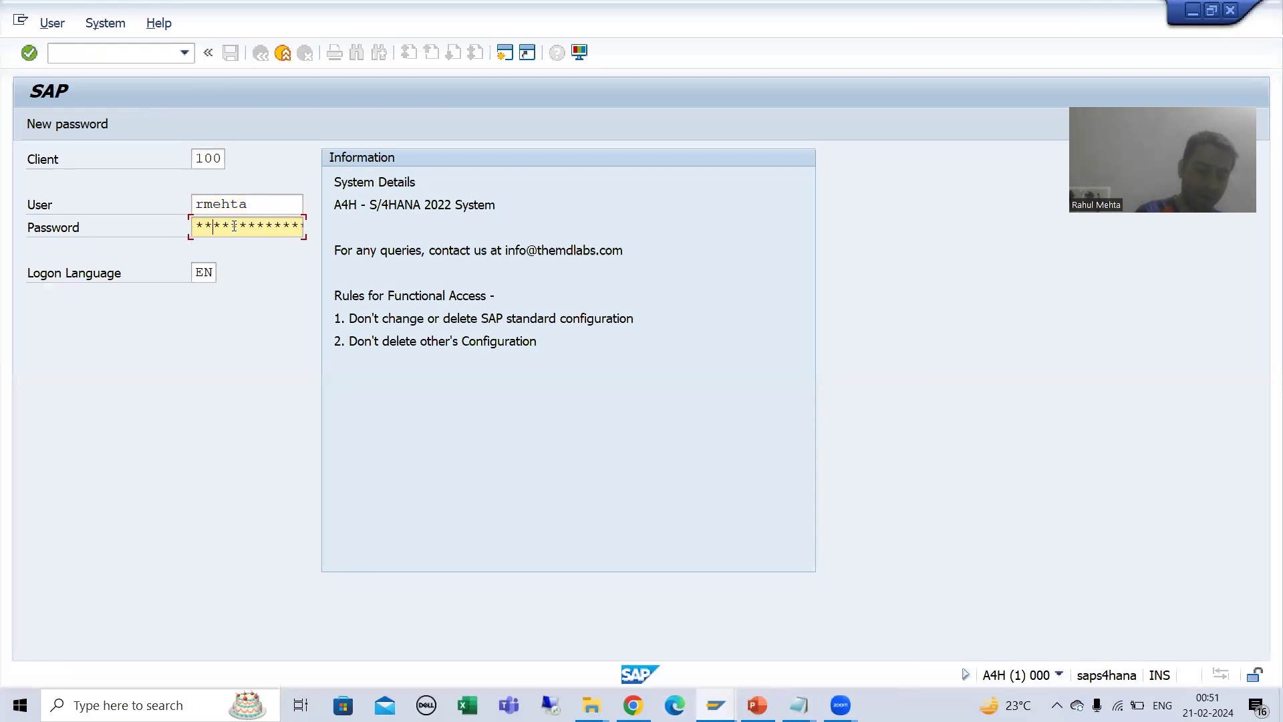
click(234, 226)
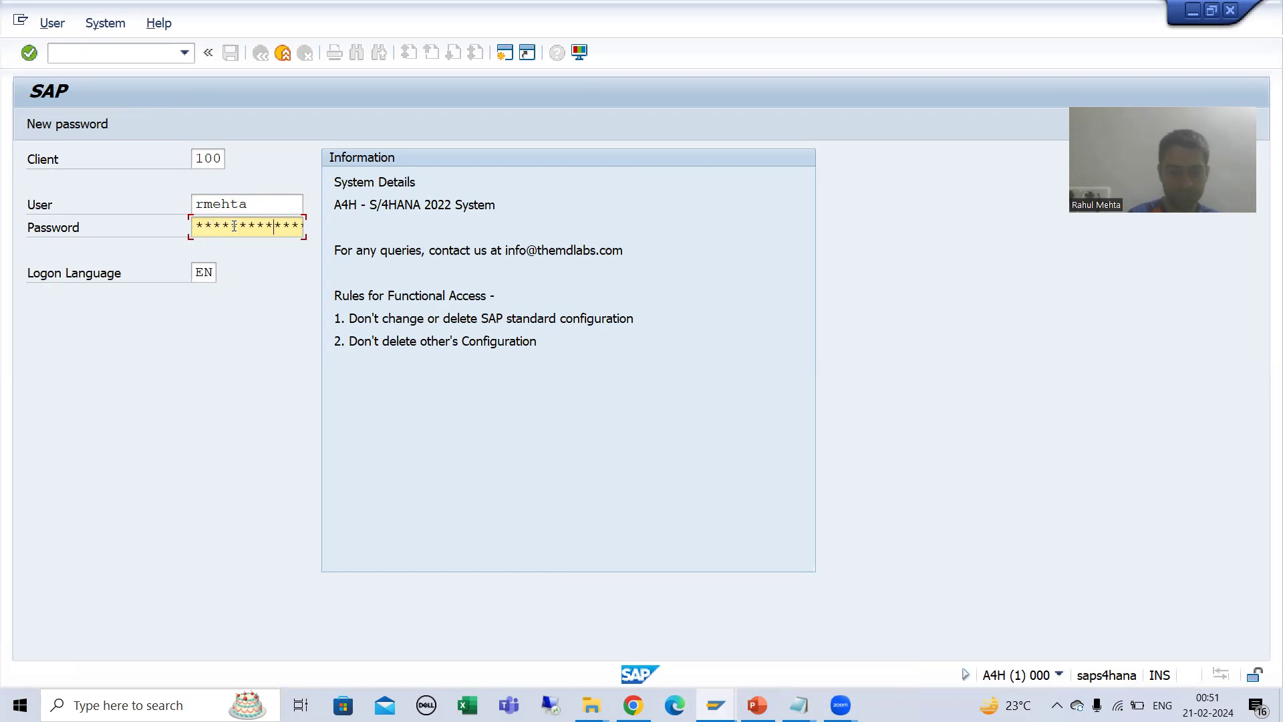
key(Return)
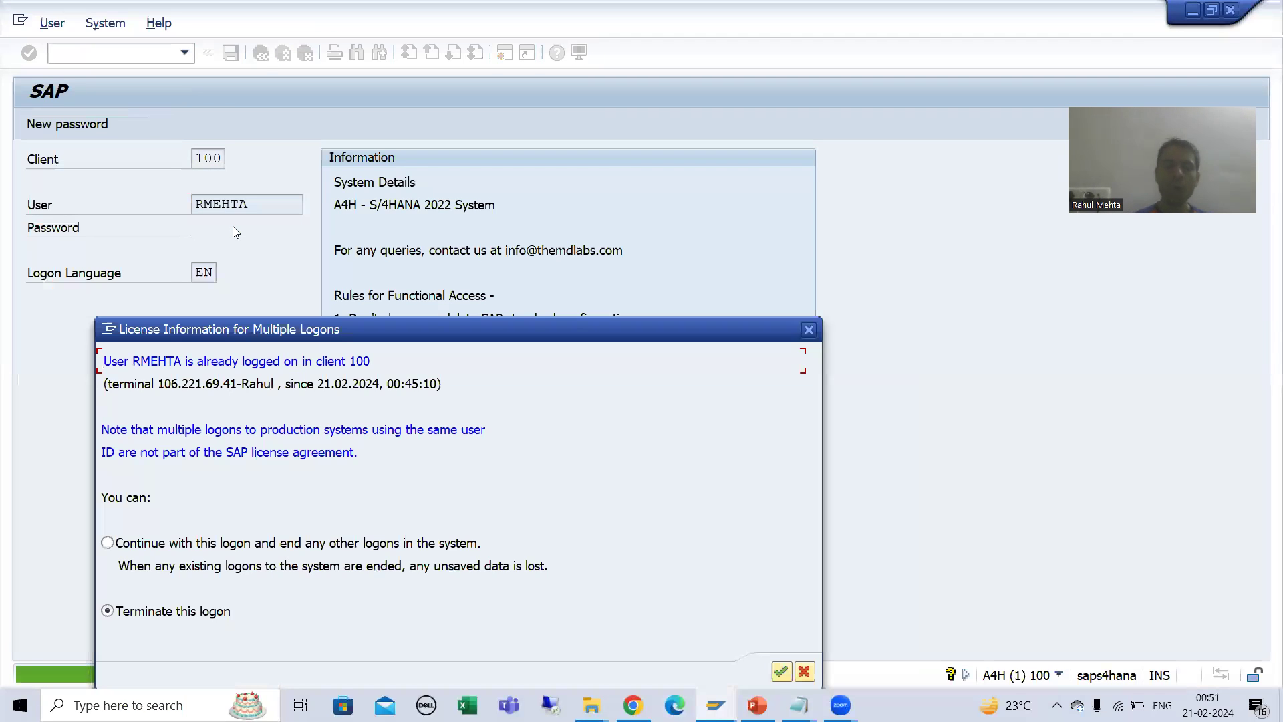
- Continue with this logon, ending all other logons in the system, and dismiss the system message
click(265, 546)
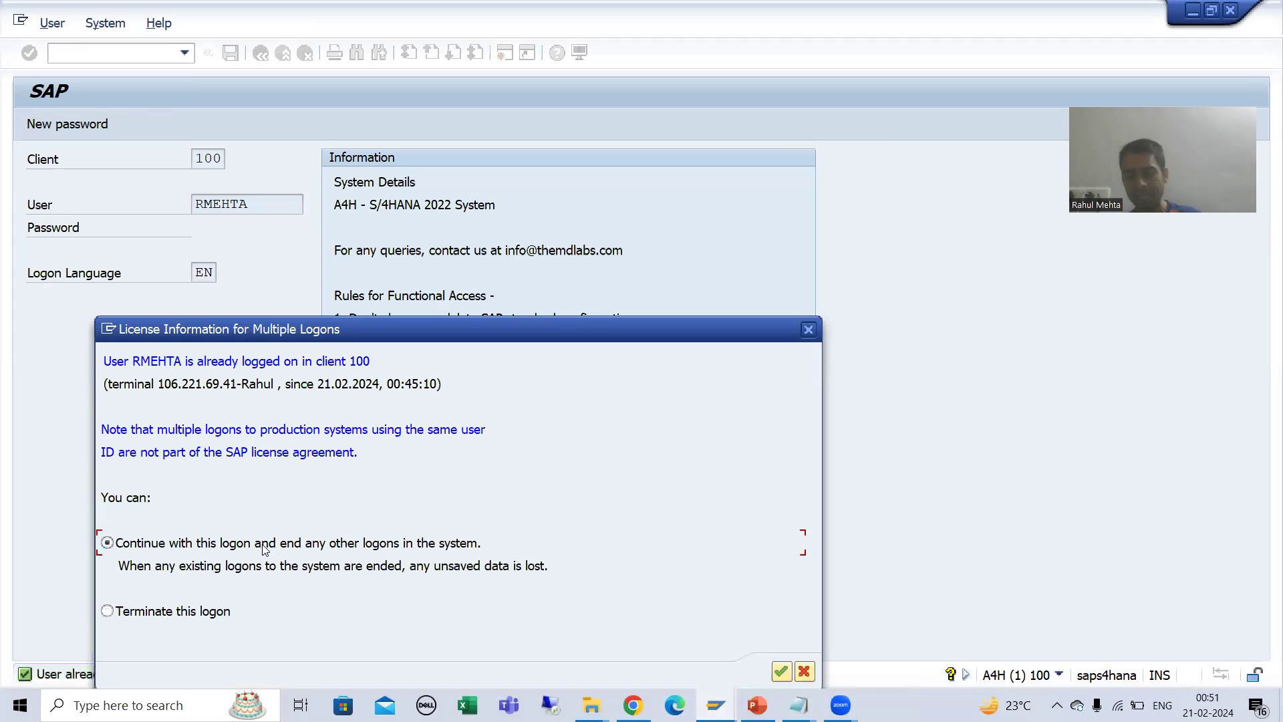
key(Return)
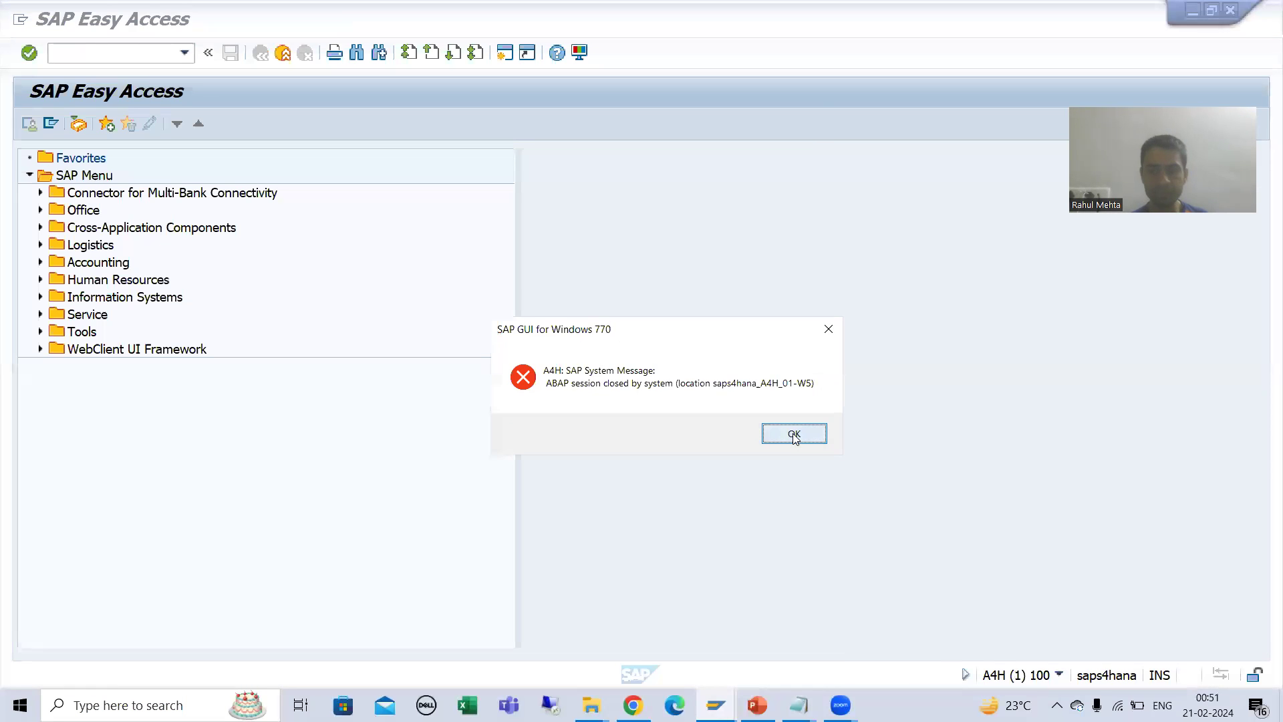
click(794, 434)
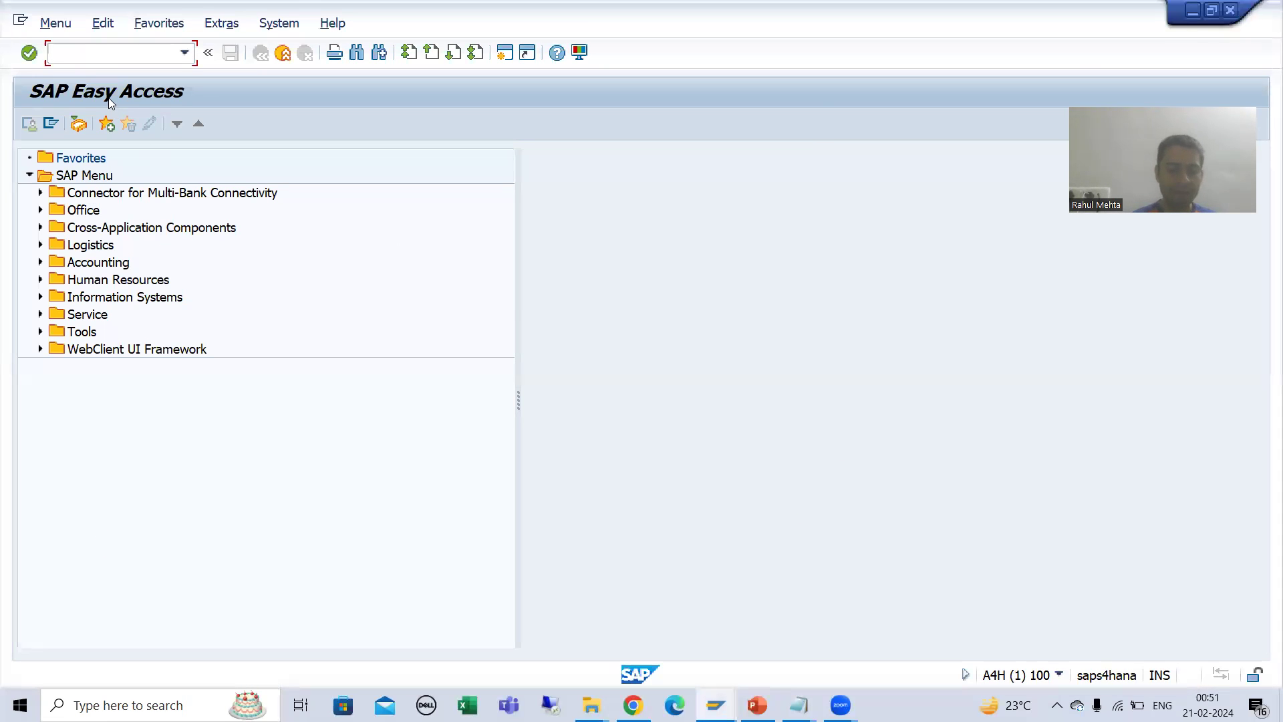
- Open material SEND_40 for change in transaction MM02 with the Basic Data 1 view
text(Mm02)
key(Return)
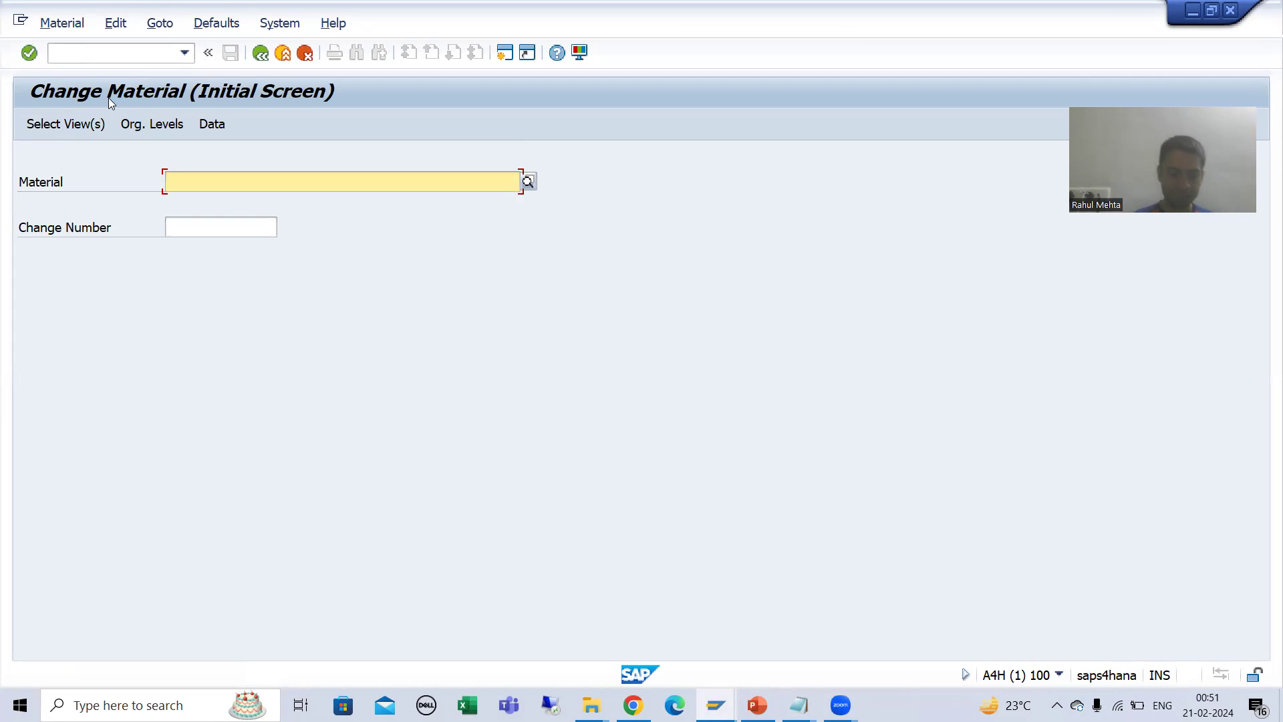
key(BackSpace)
key(Down)
key(Return)
key(Return)
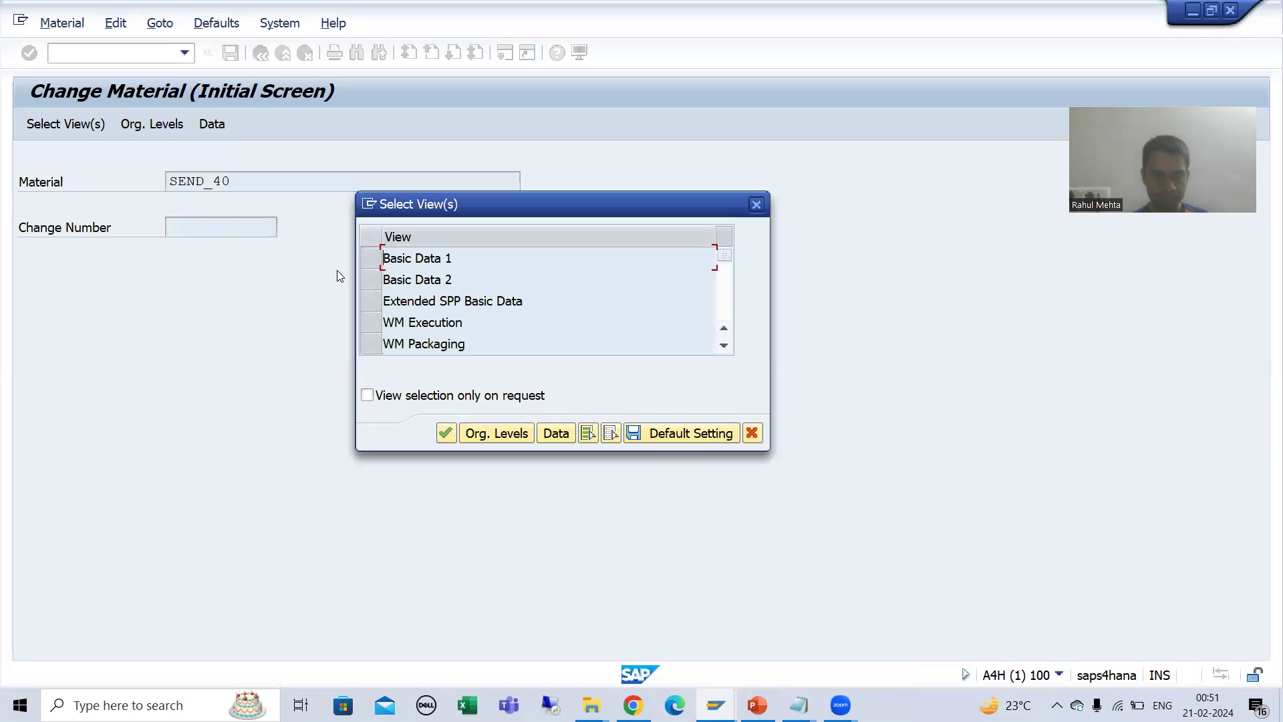
click(365, 261)
key(Return)
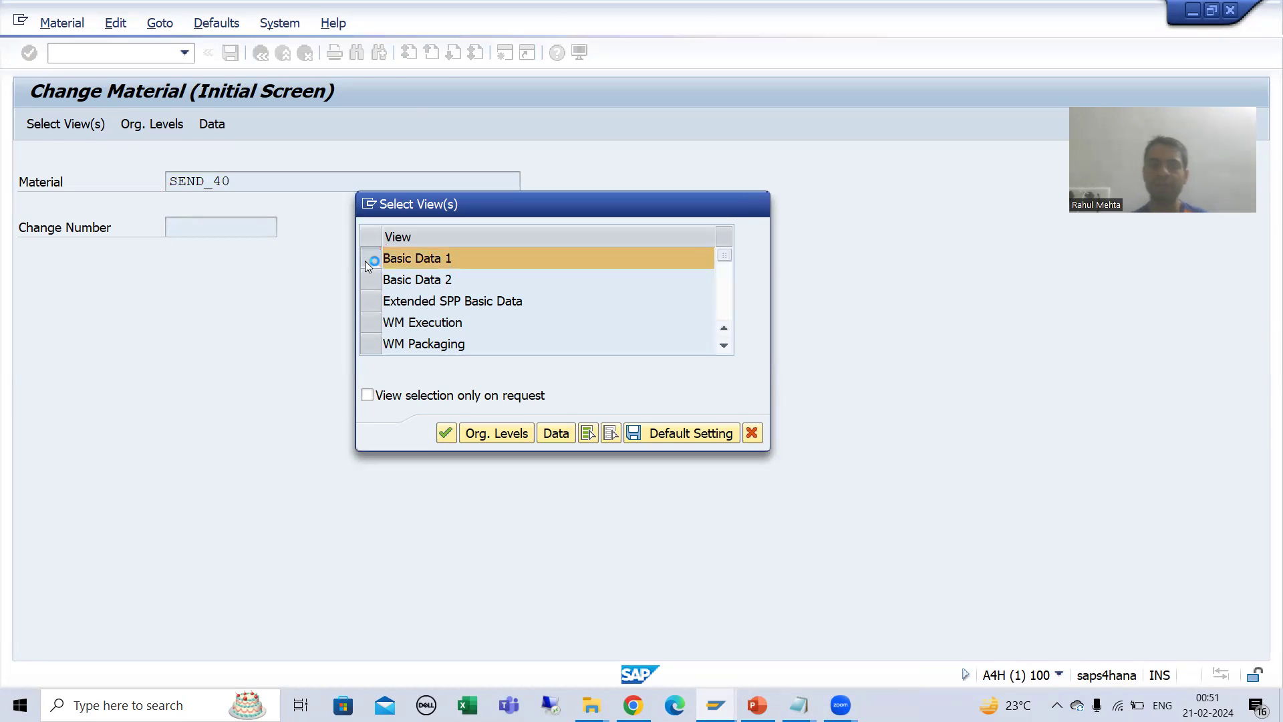
click(229, 232)
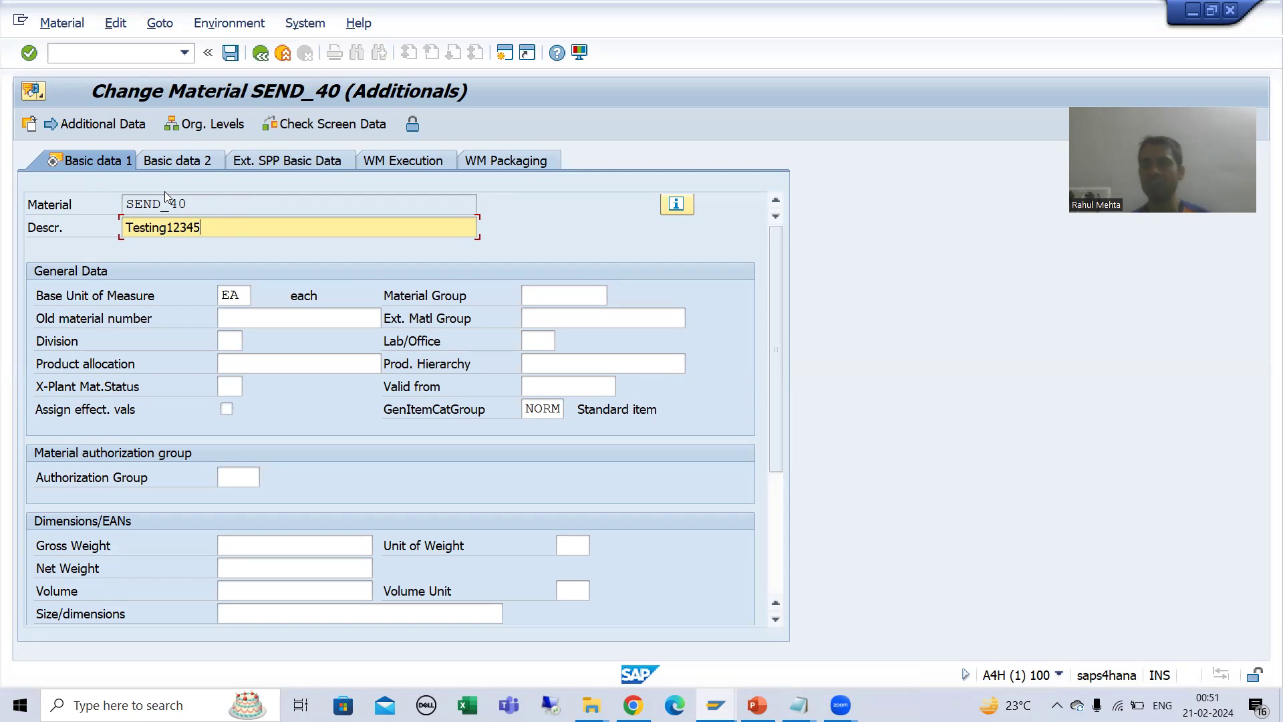
- Open the ABAP Dictionary in a new session and display the database table MAKT
click(73, 55)
text(/nmm03)
key(Return)
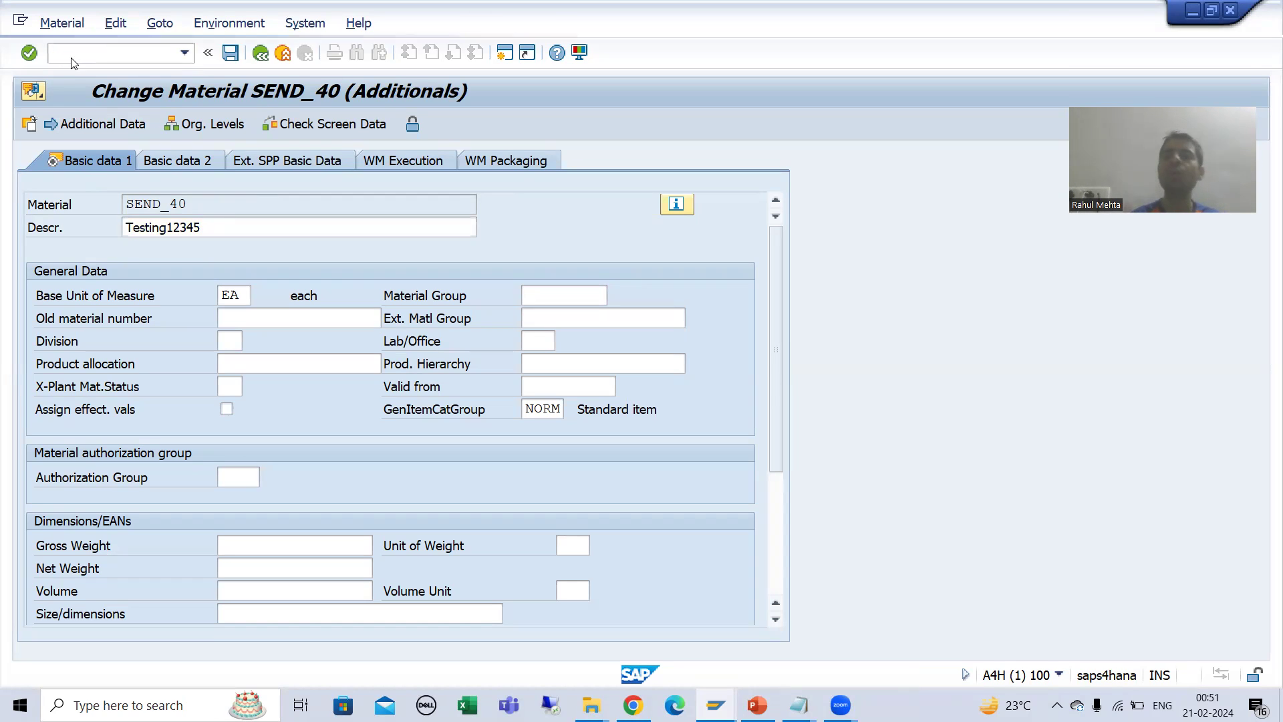
text(MAKT)
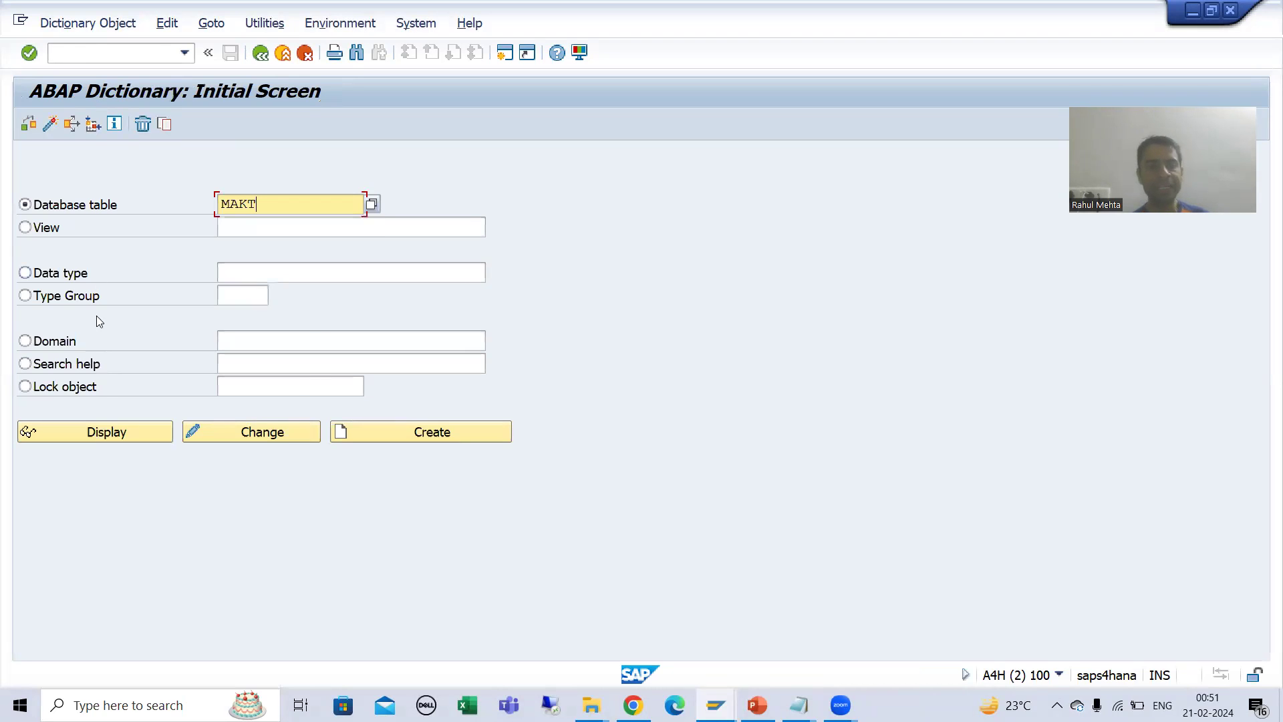
click(107, 430)
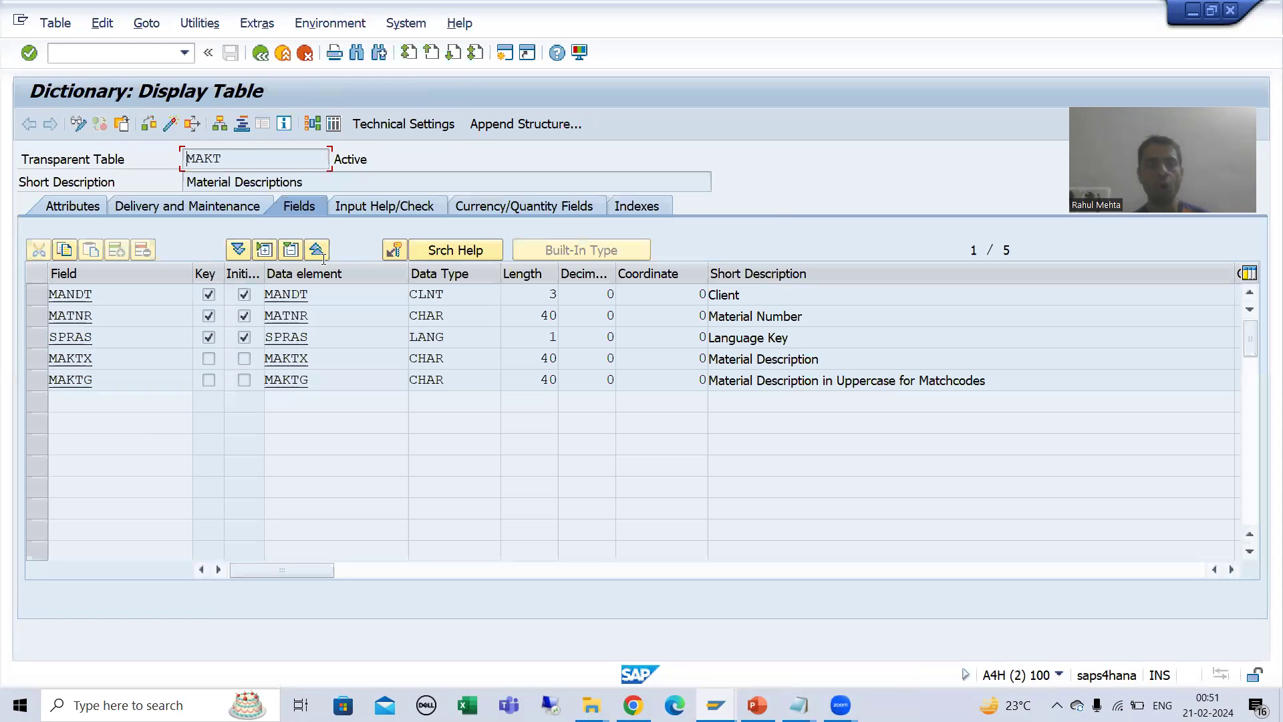
- Display the contents of table MAKT for material SEND_40 and check its material description
click(334, 126)
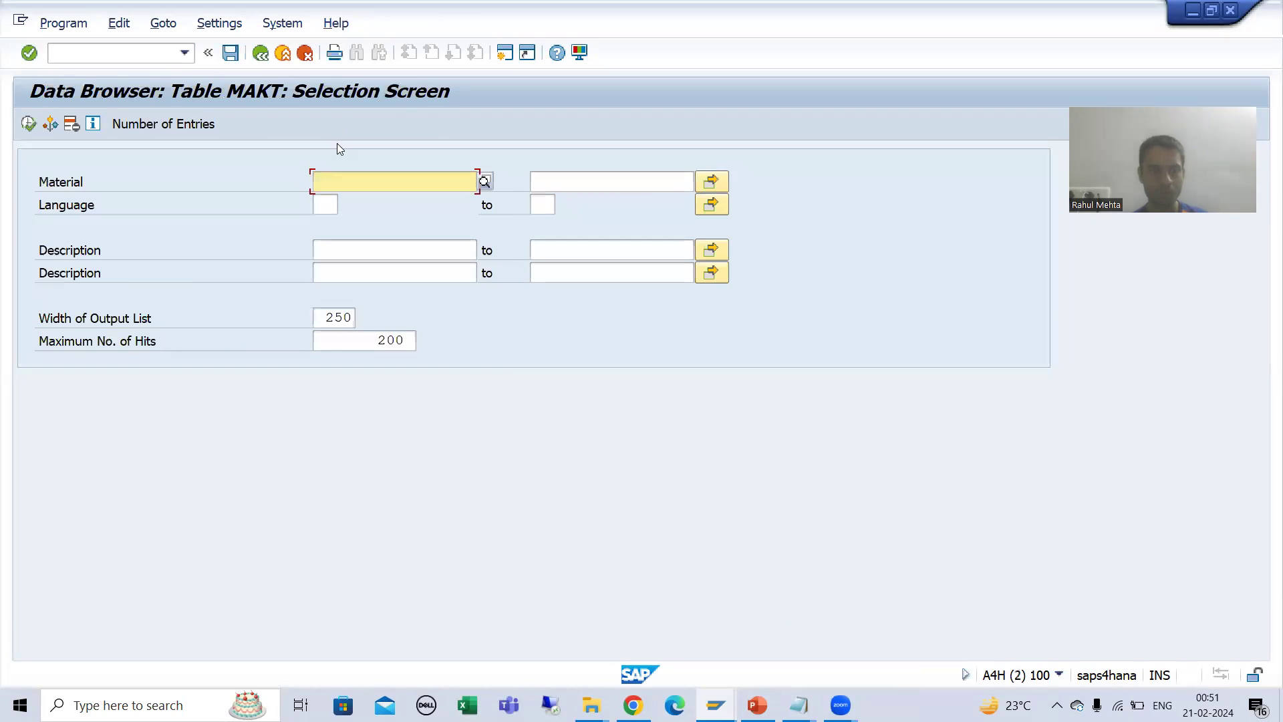
click(344, 200)
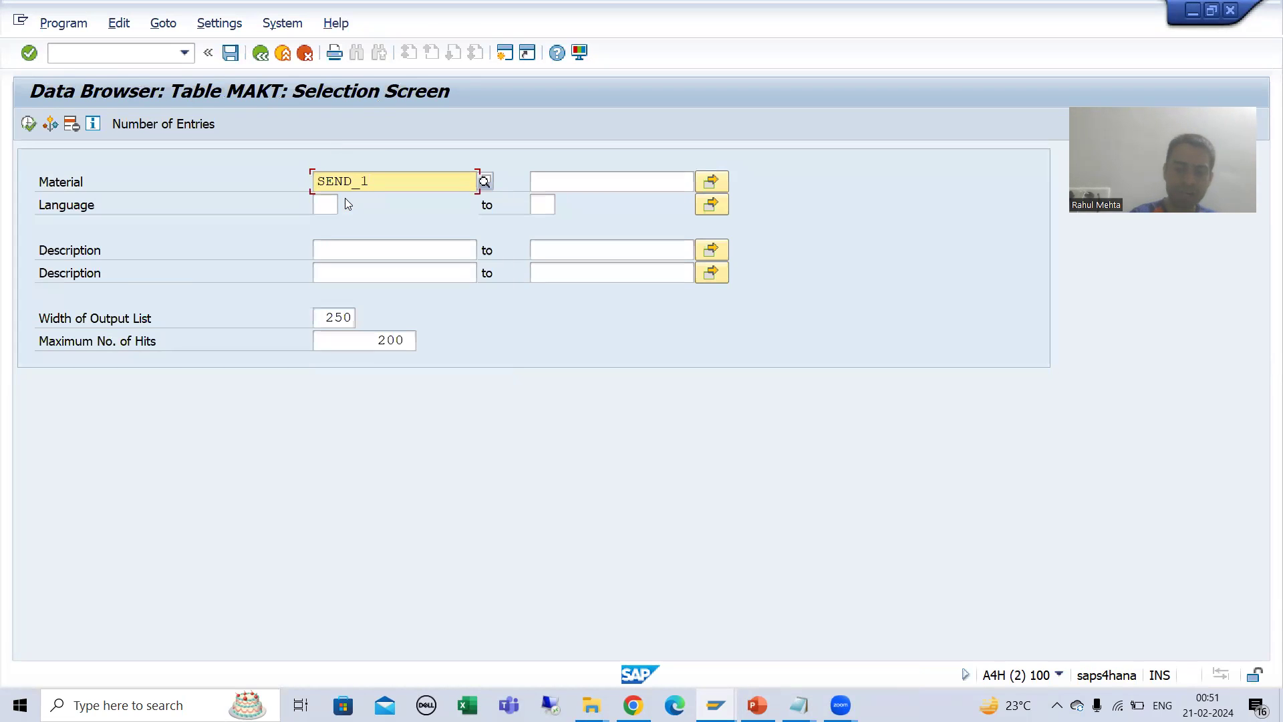
key(BackSpace)
text(40)
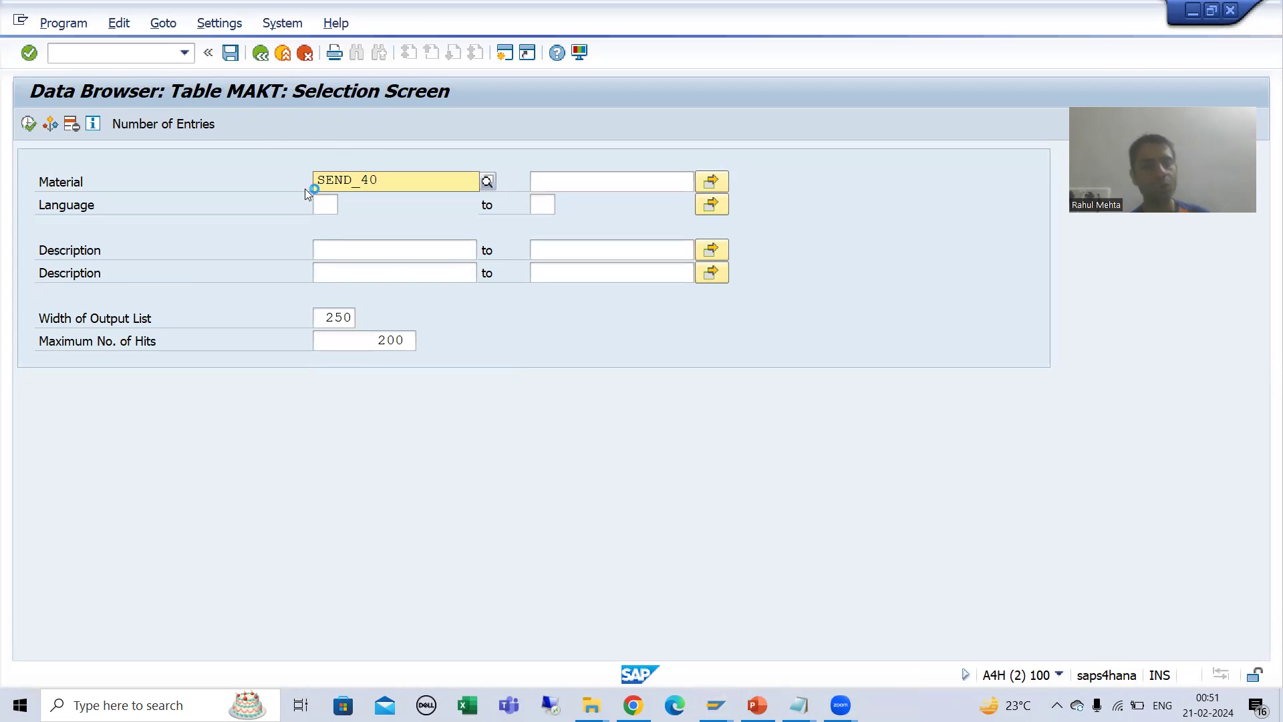
click(27, 126)
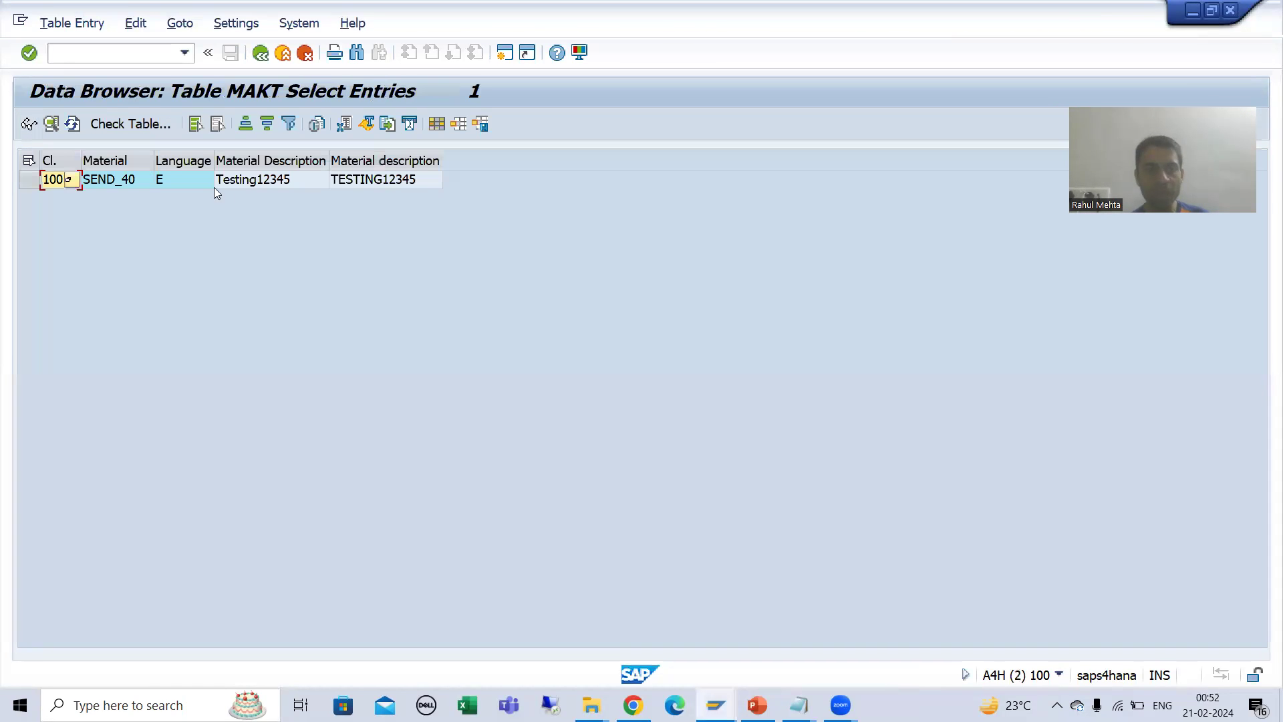
click(276, 184)
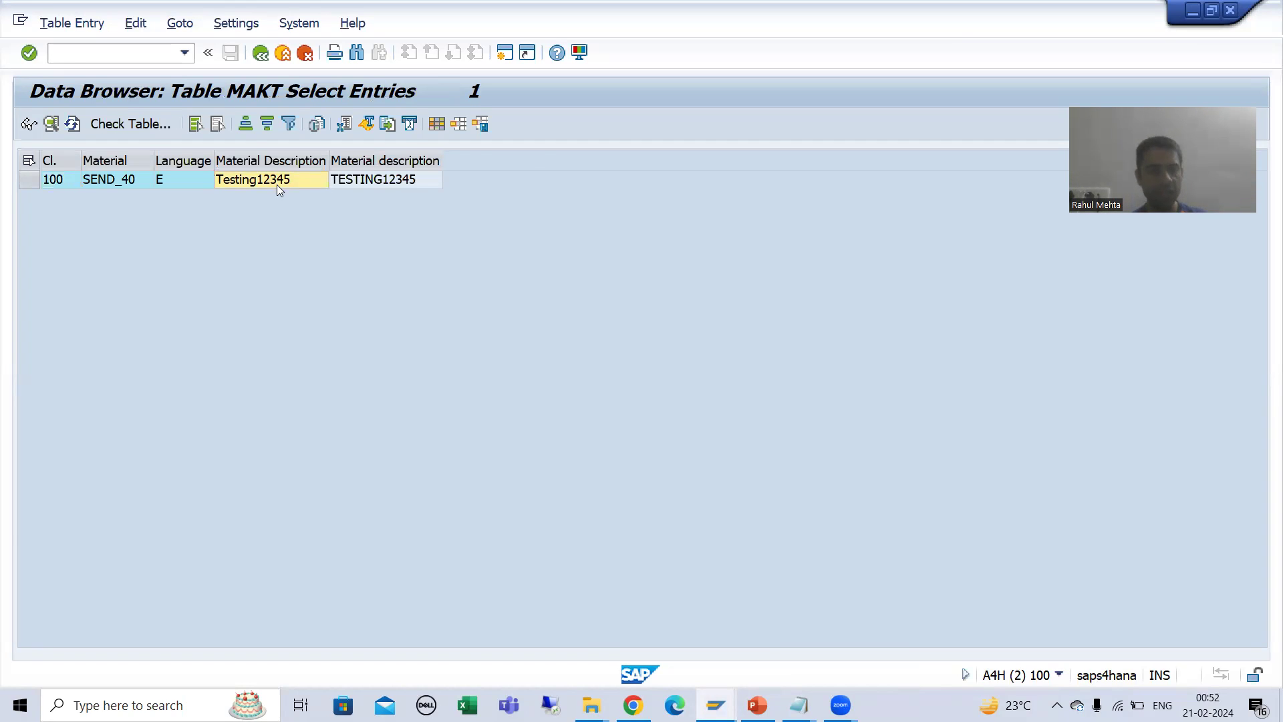
- Return to the Change Material session, set the description of SEND_40 to Test, and save the material
key(alt+Tab)
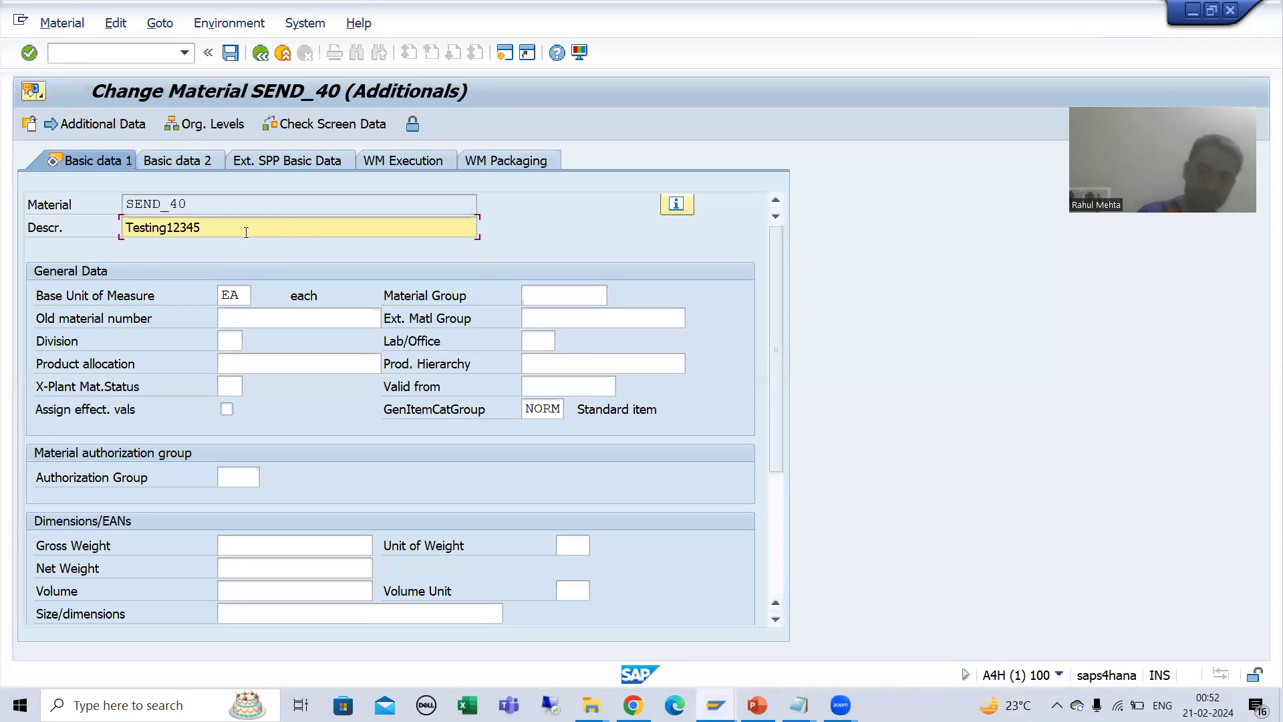
key(BackSpace)
key(BackSpace)
key(BackSpace)
key(BackSpace)
key(BackSpace)
key(BackSpace)
key(BackSpace)
key(BackSpace)
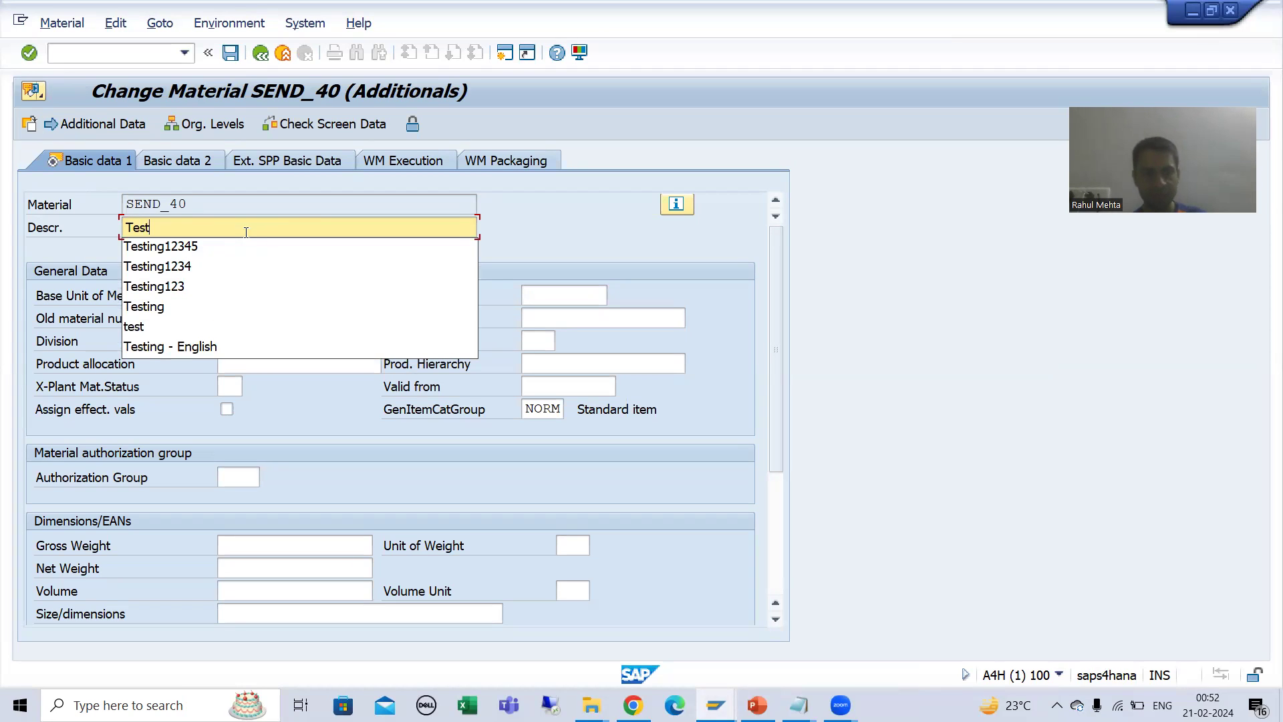
key(Escape)
click(242, 74)
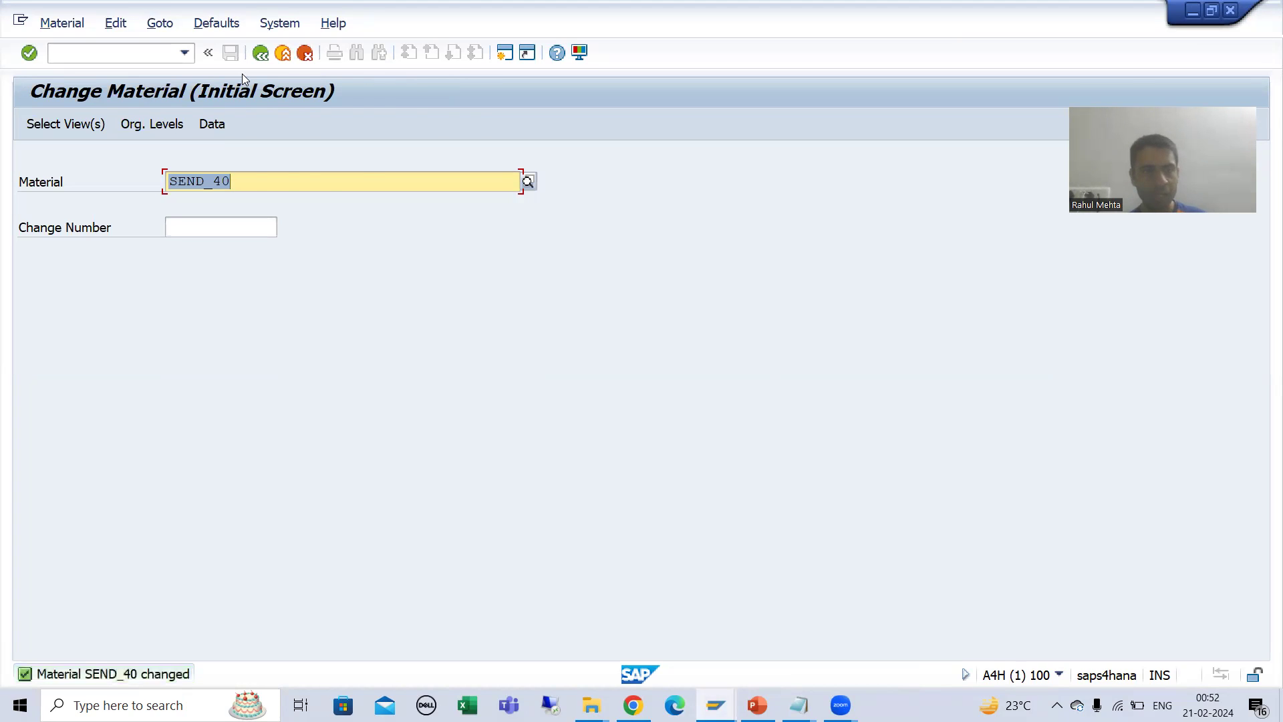
- Refresh the MAKT entries in the Data Browser and check the material description of SEND_40
key(alt+Tab)
click(72, 127)
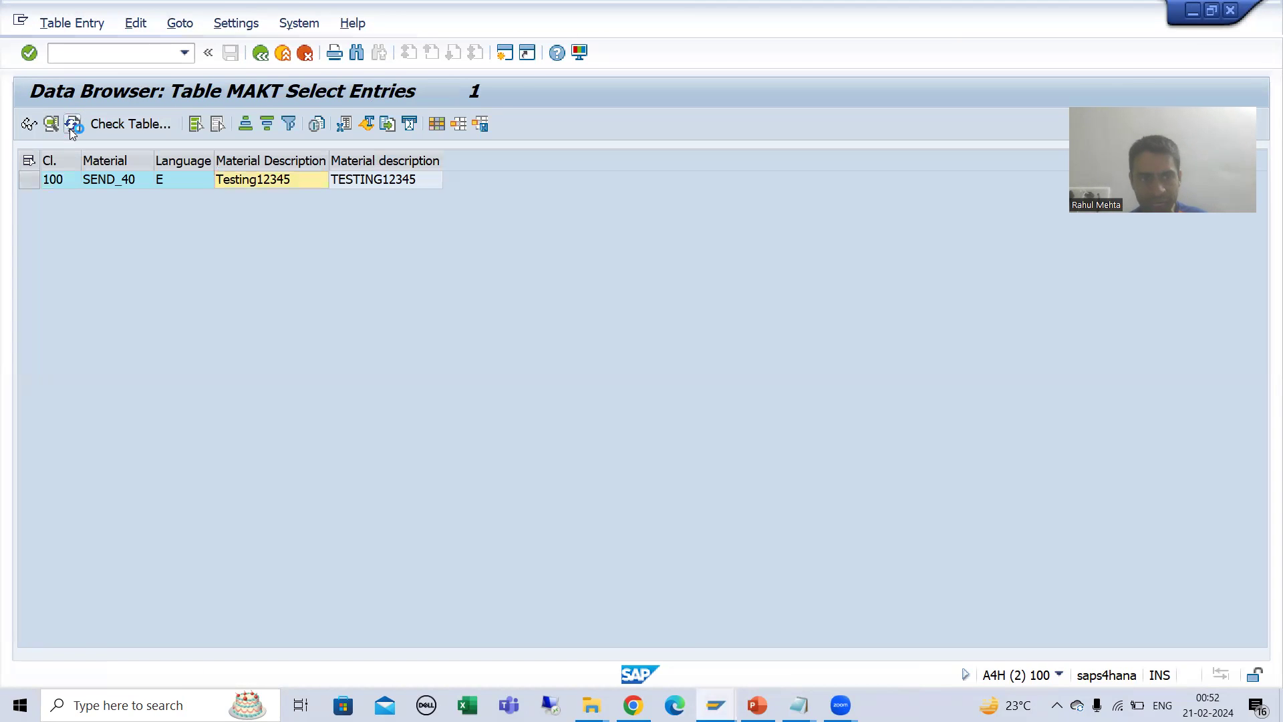
click(256, 187)
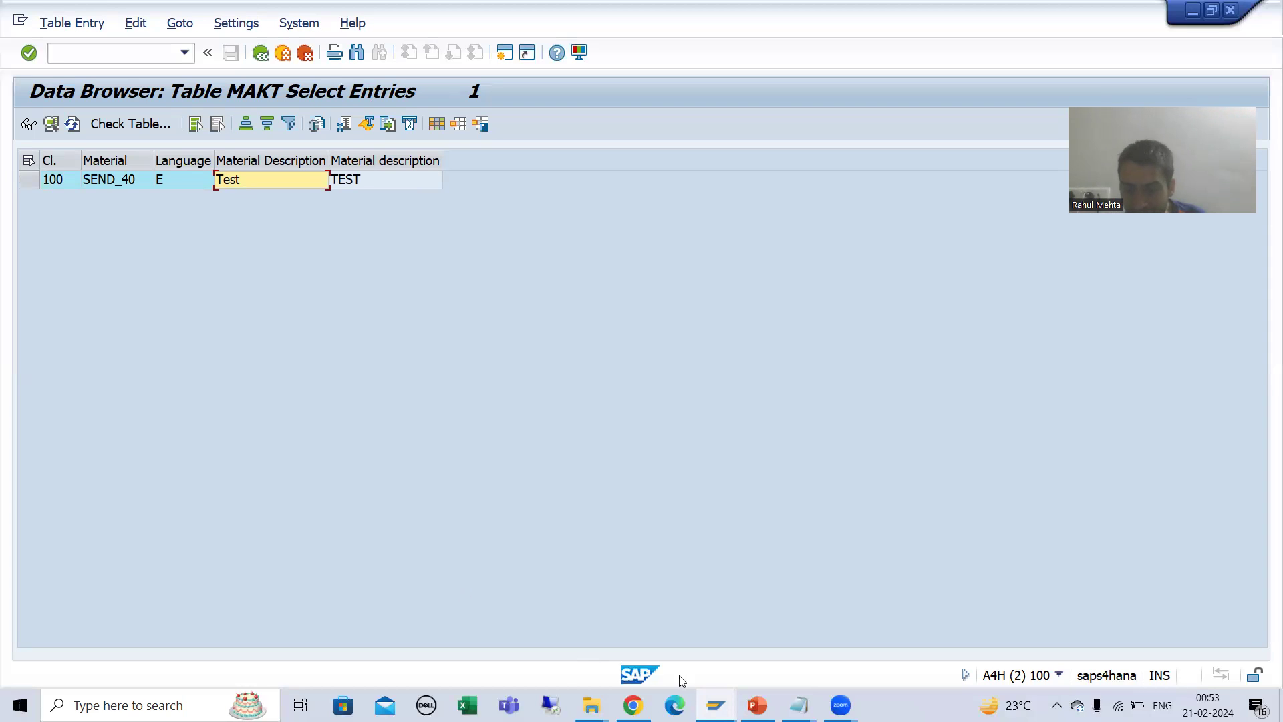
- Switch to PowerPoint and view the slide on the change document tables CDHDR and CDPOS
click(757, 705)
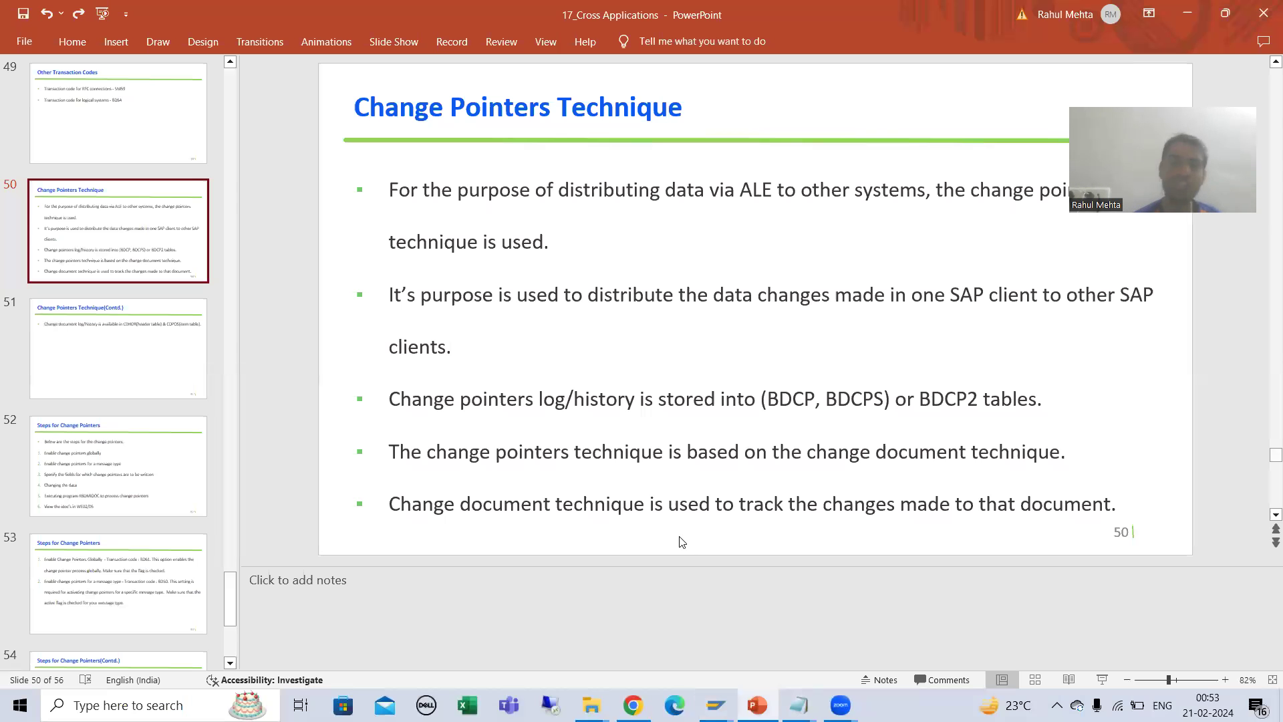
click(151, 349)
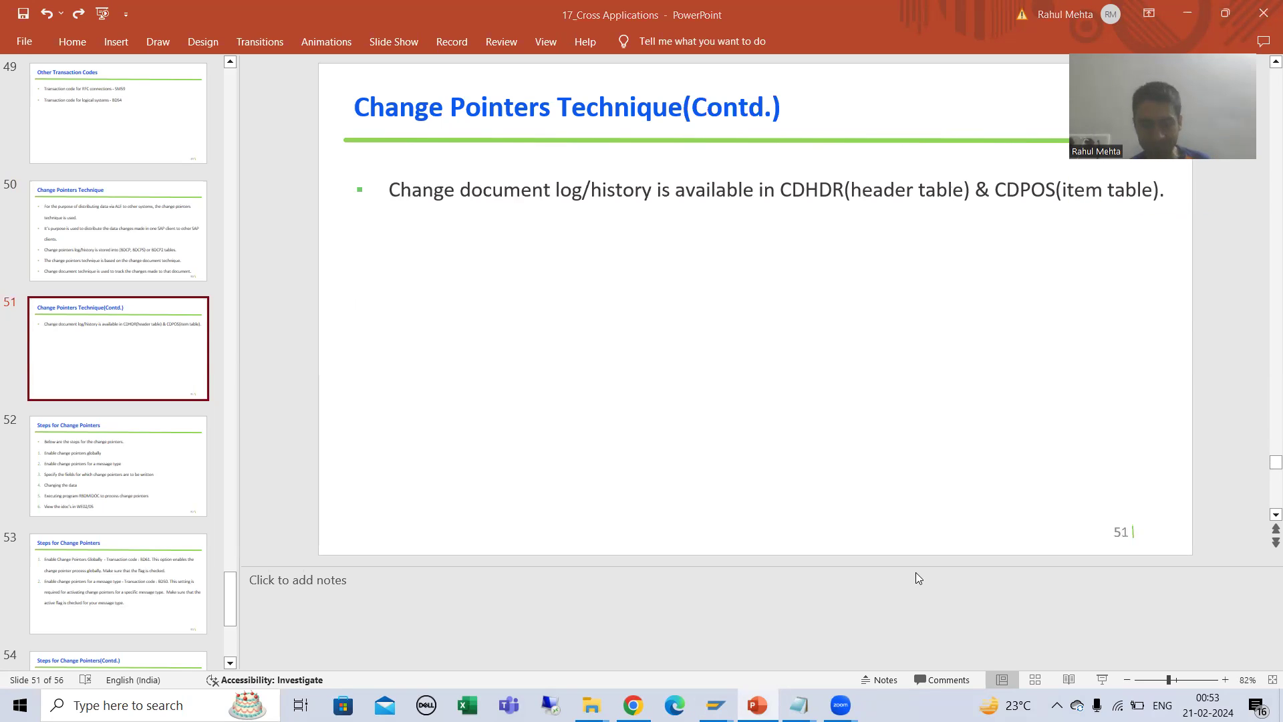
- Switch to the SAP Change Material session, display table CDHDR in a new ABAP Dictionary (SE11) session, and check its short description
mouse_move(715, 705)
click(747, 632)
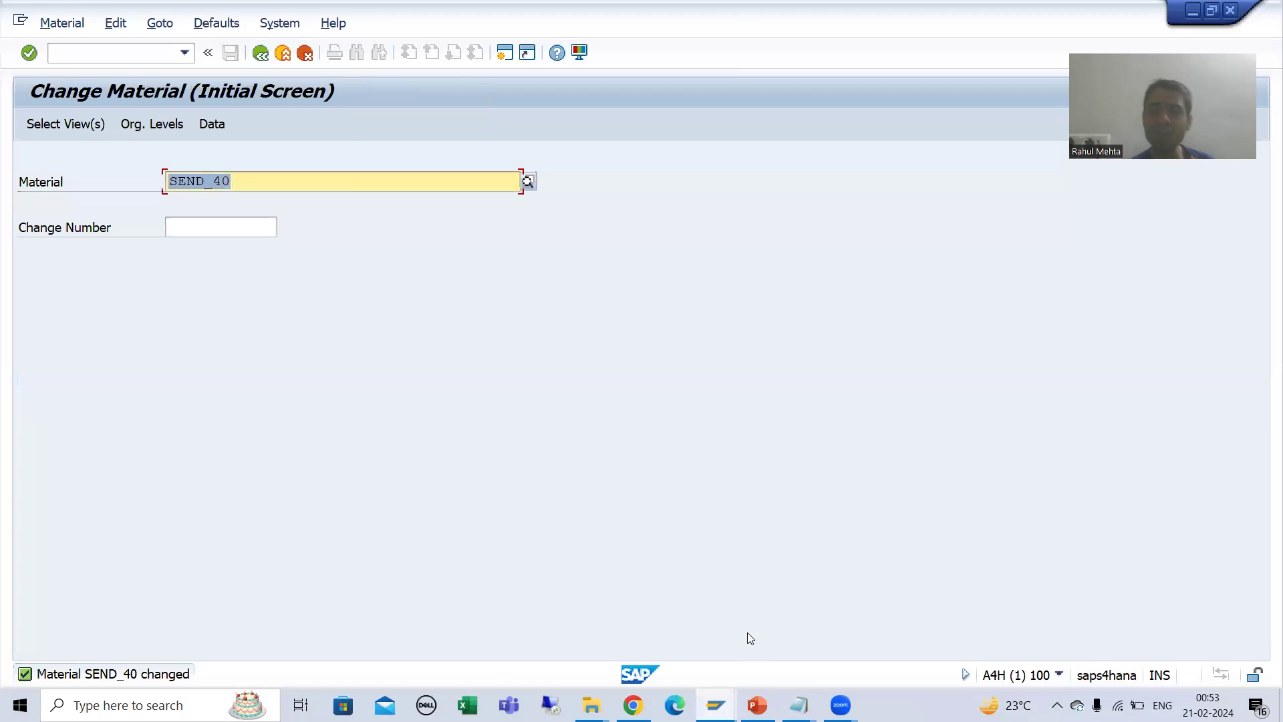
click(110, 56)
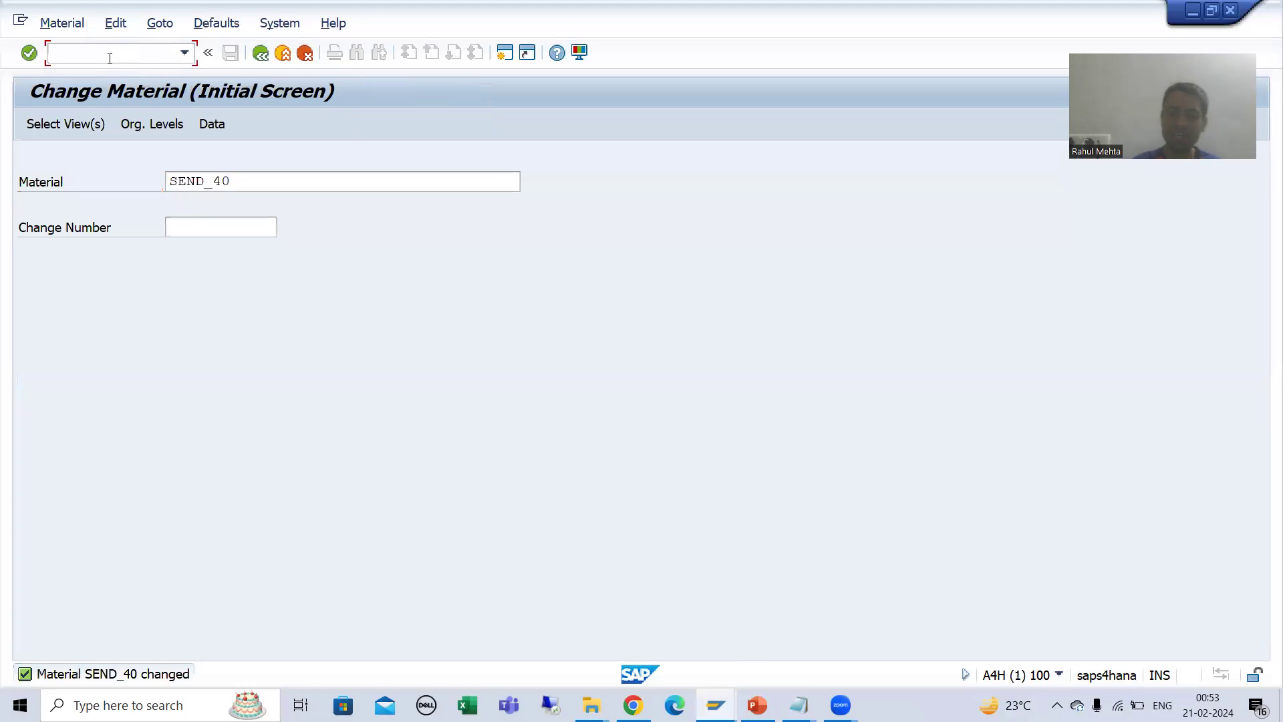
text(/ose11)
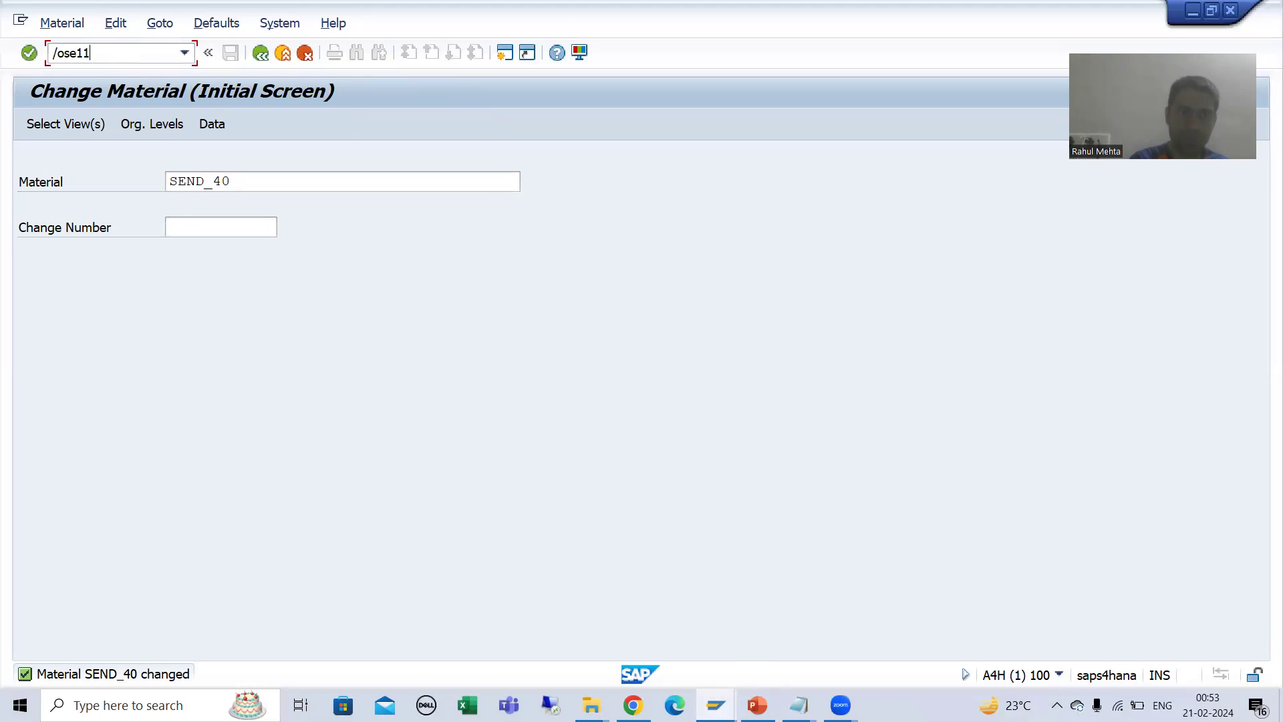
key(Return)
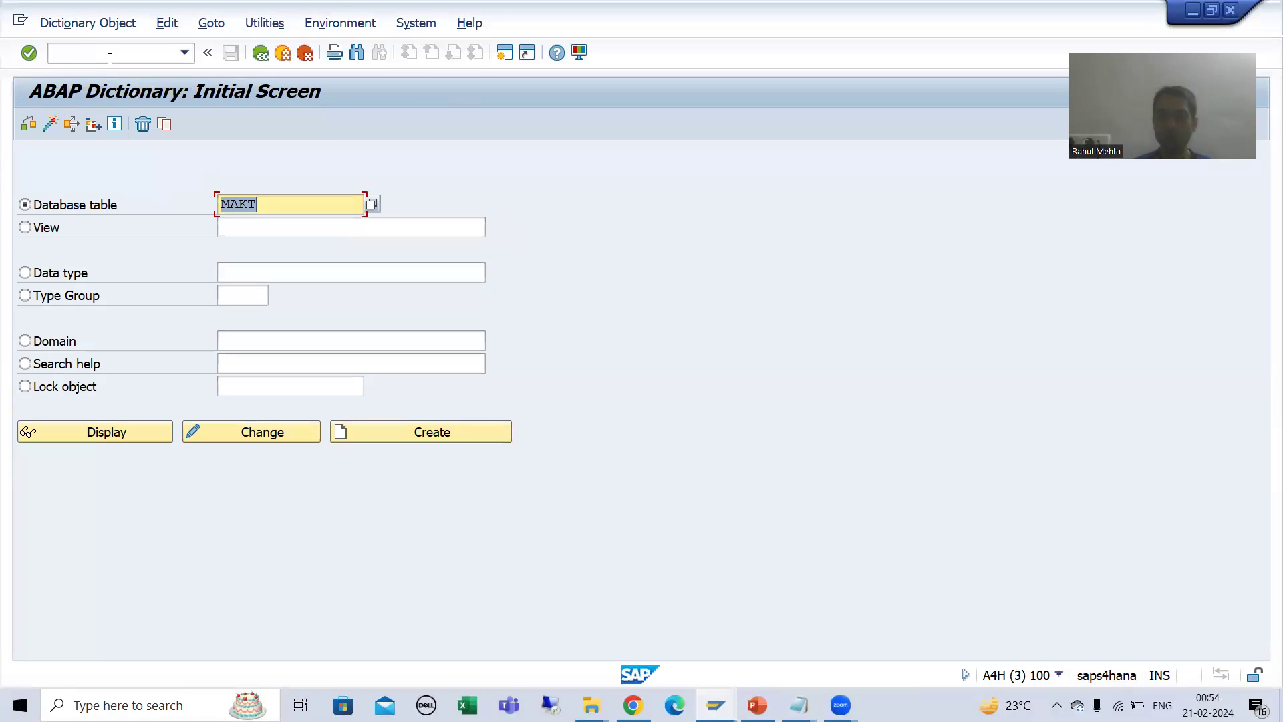
text(CDH)
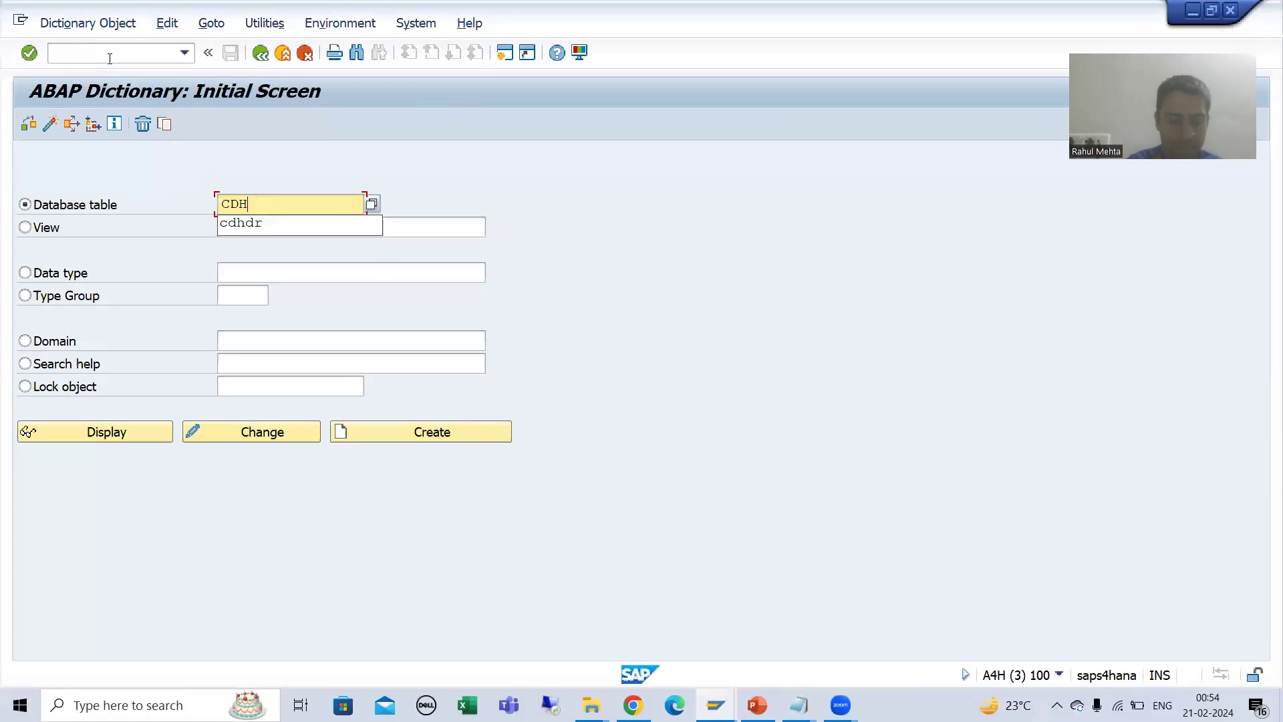
text(DR)
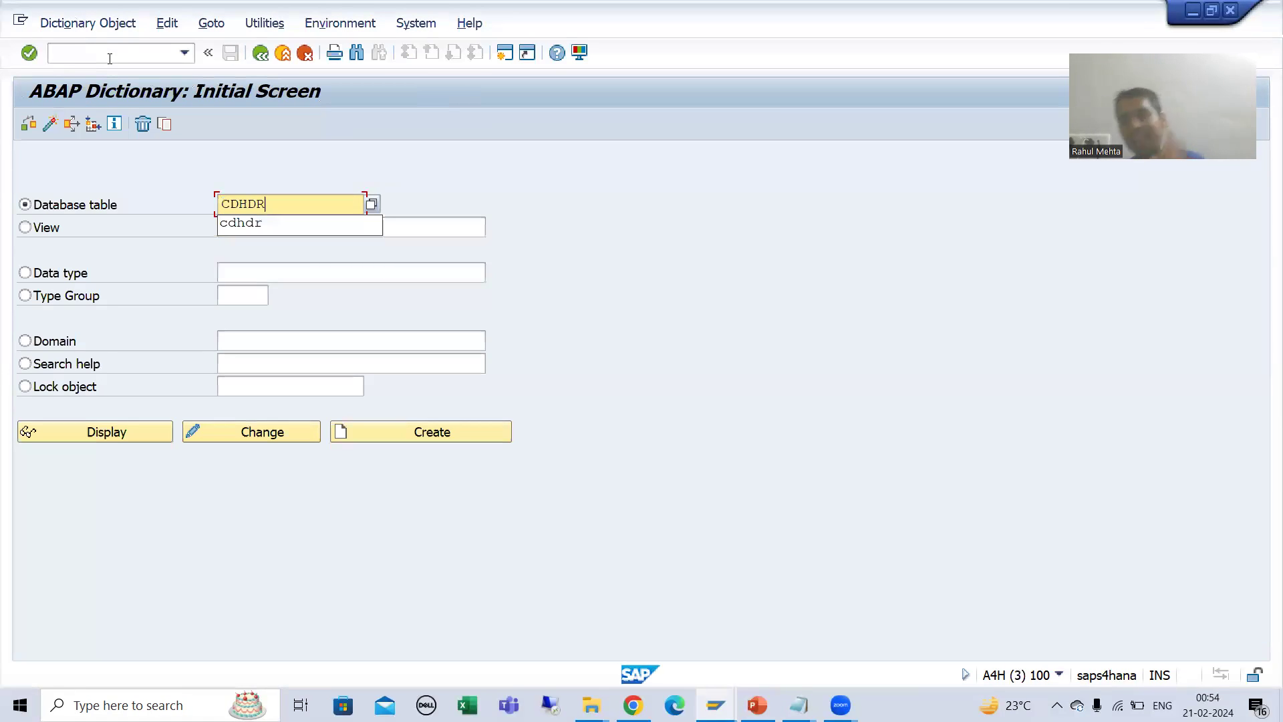
click(107, 433)
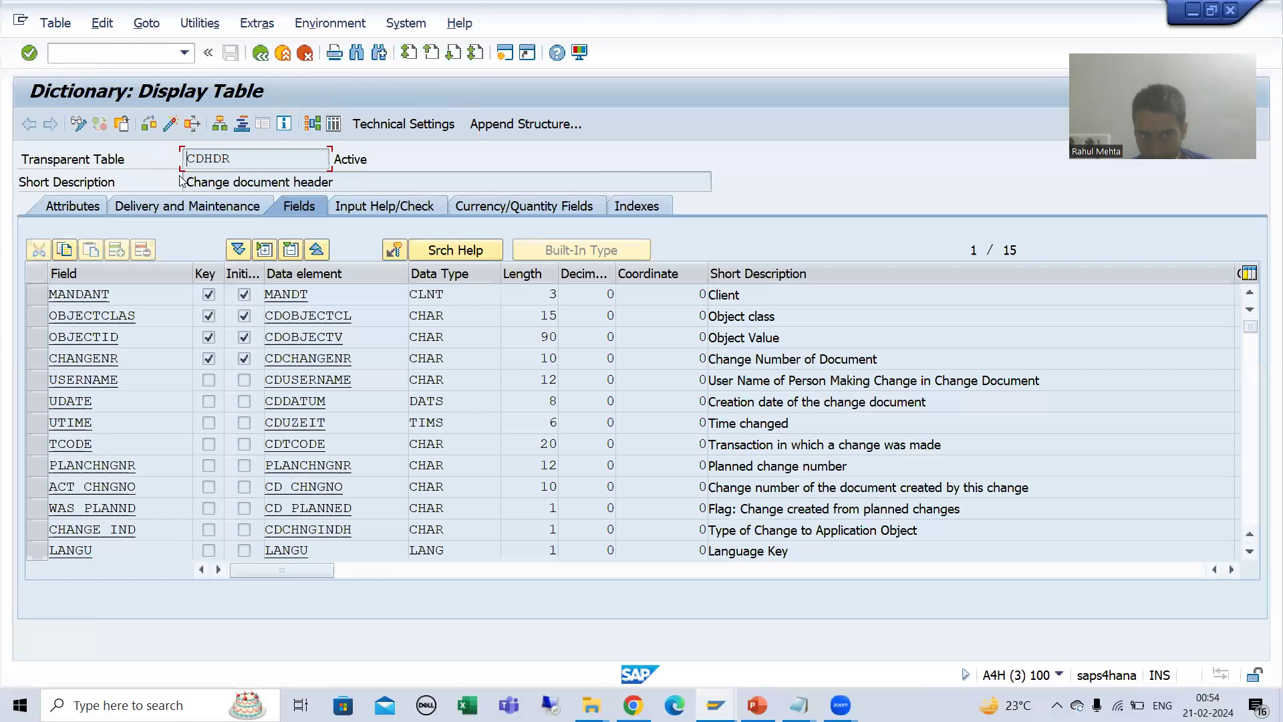
drag(185, 181, 338, 182)
click(349, 180)
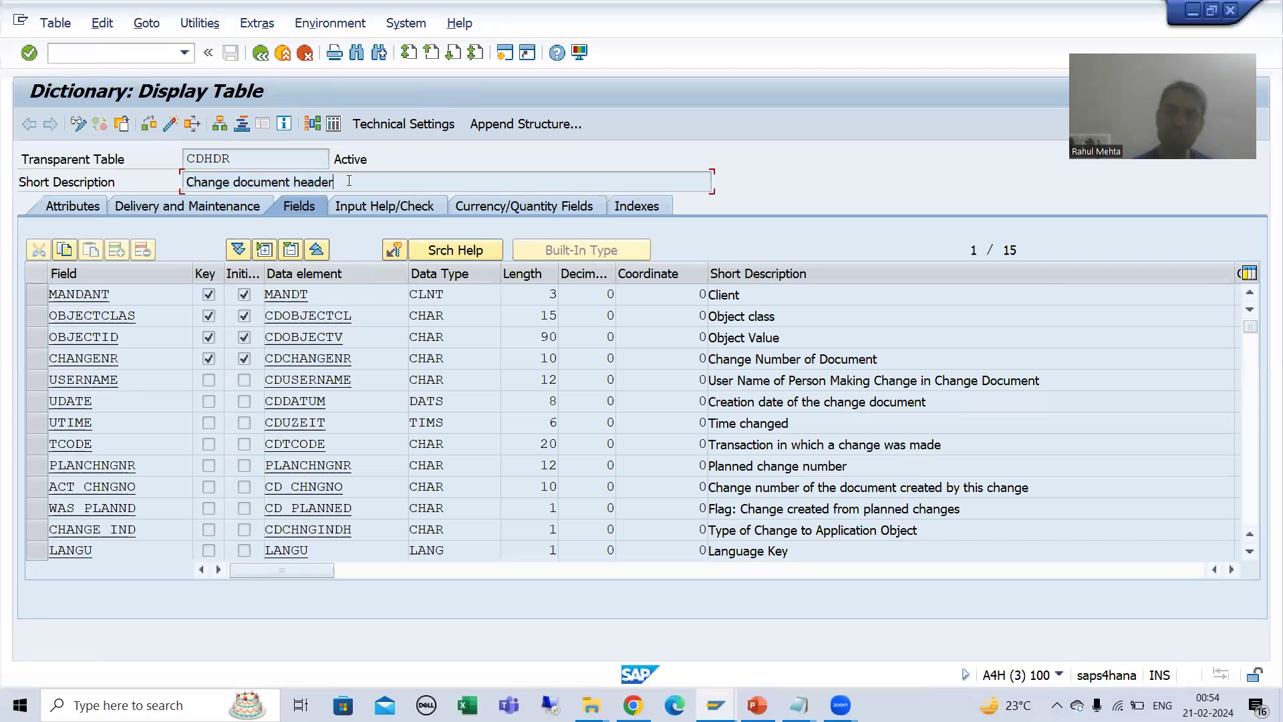
- List the CDHDR entries filtered by the user's own SAP user name, date 21.02.2024 and transaction MM02
click(333, 124)
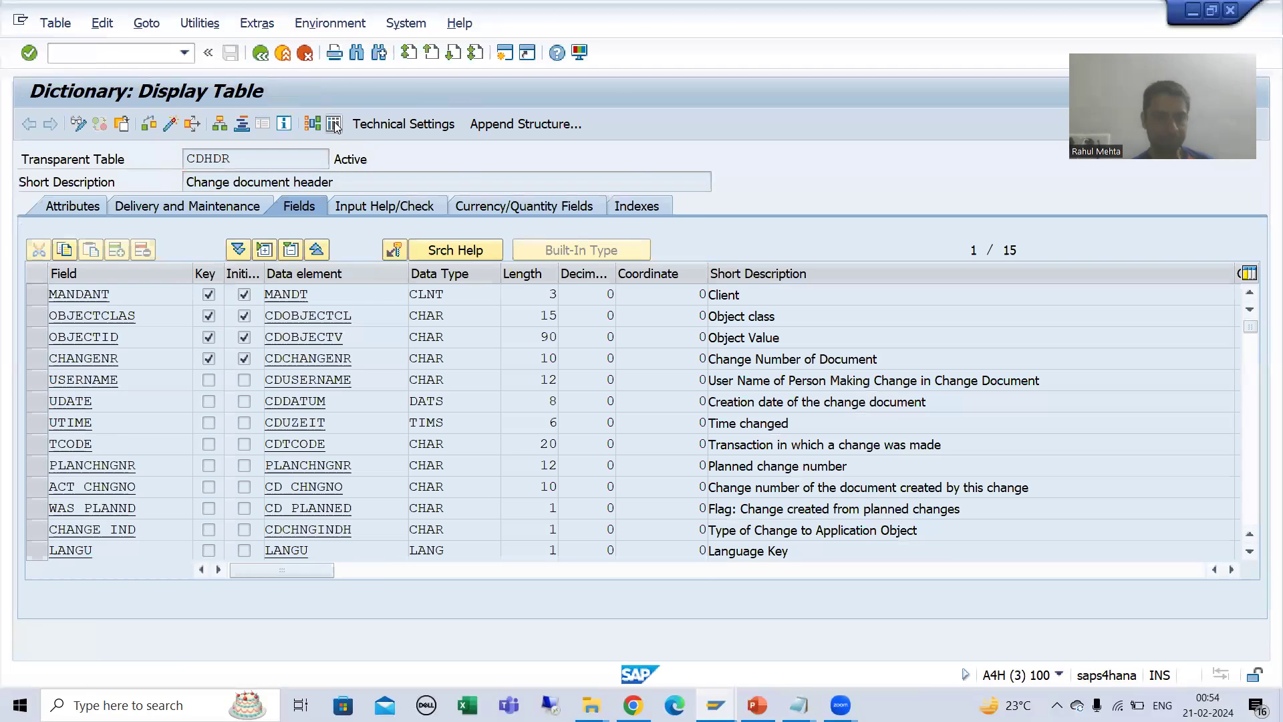
click(338, 274)
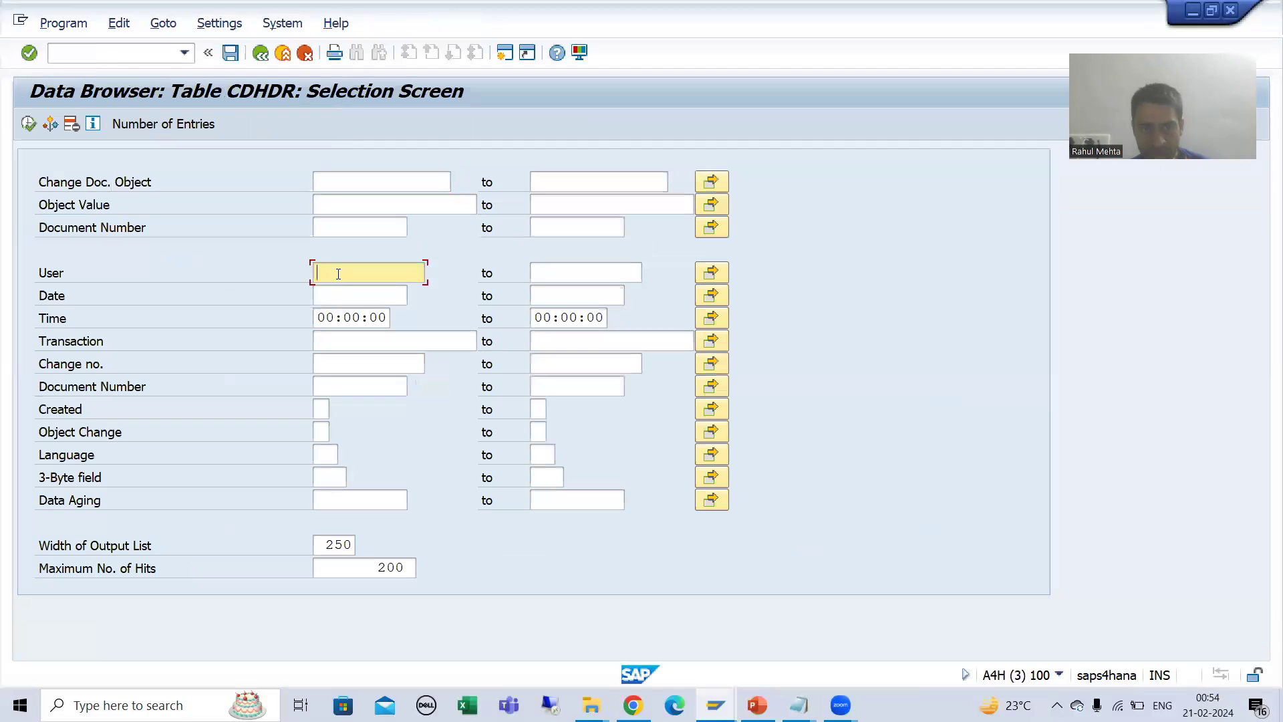
click(341, 288)
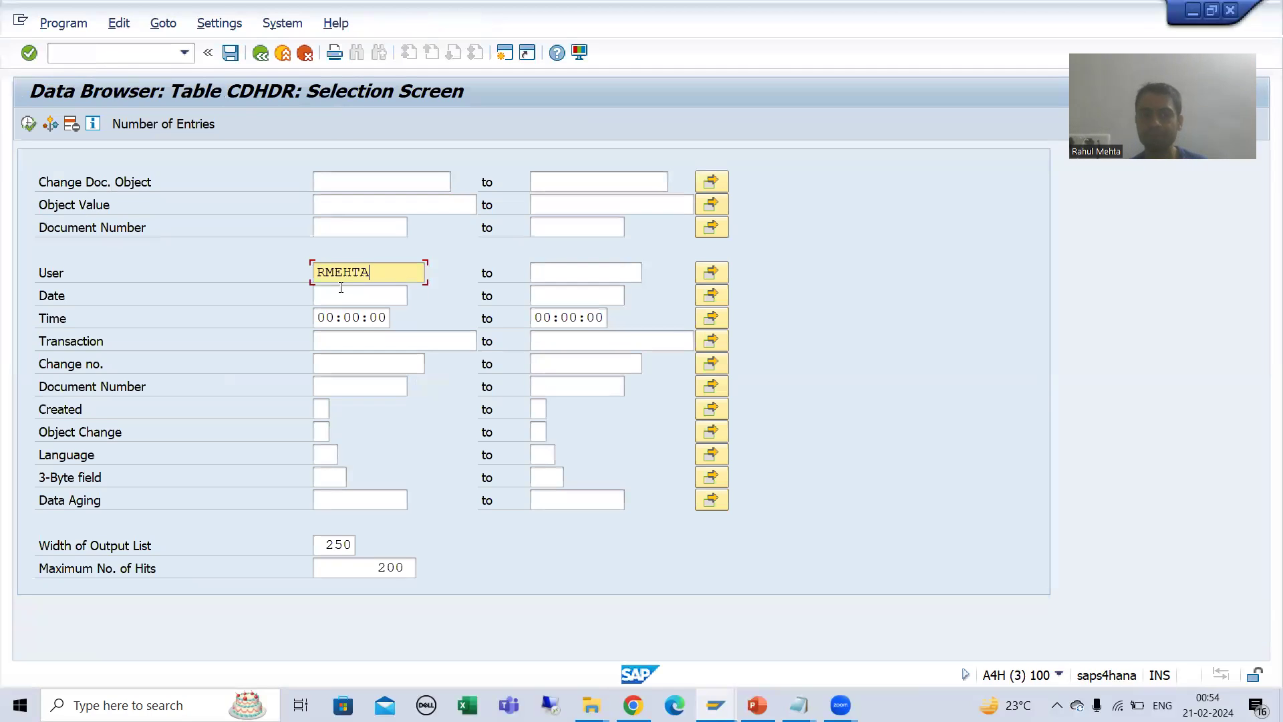
click(341, 297)
click(343, 318)
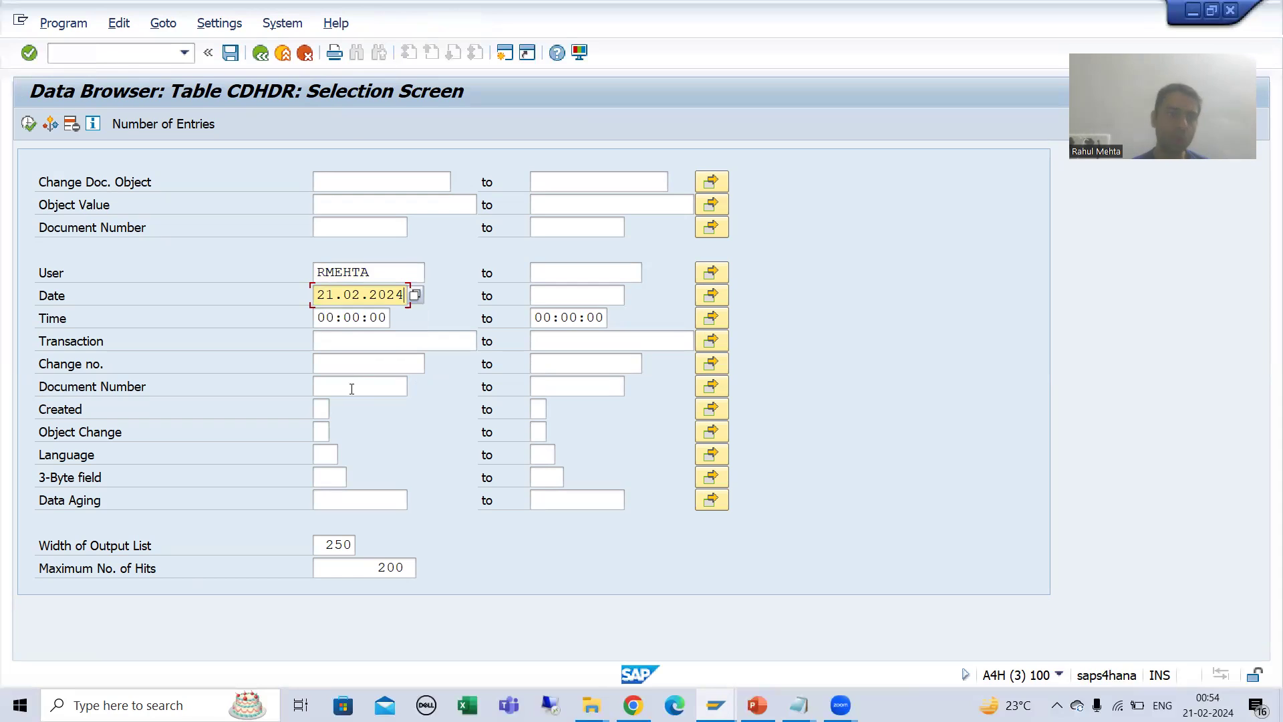
click(342, 337)
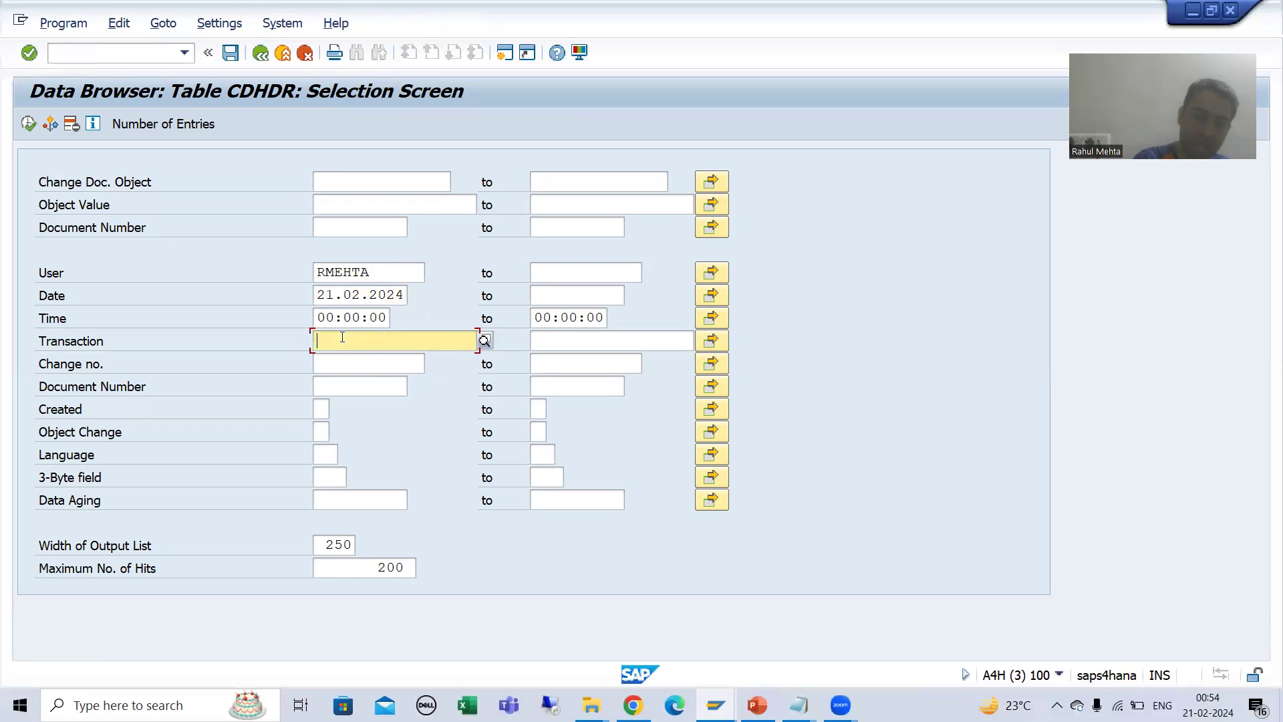
text(MM02)
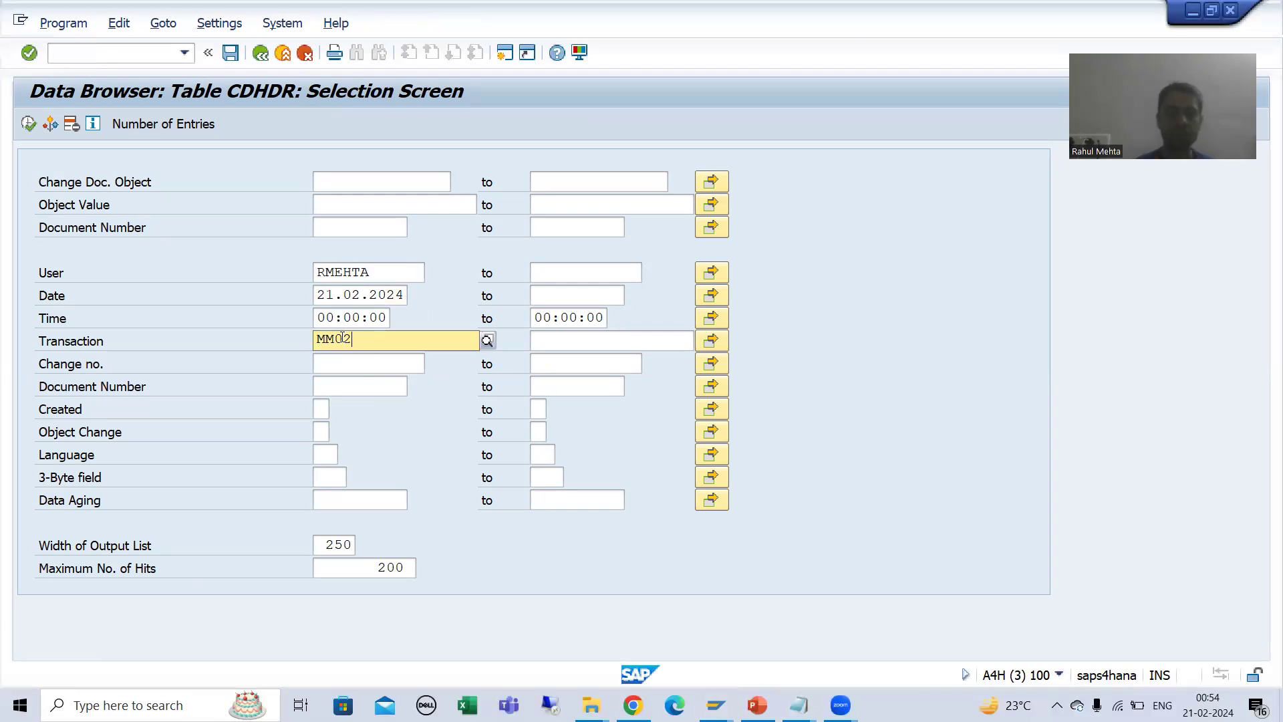
click(29, 126)
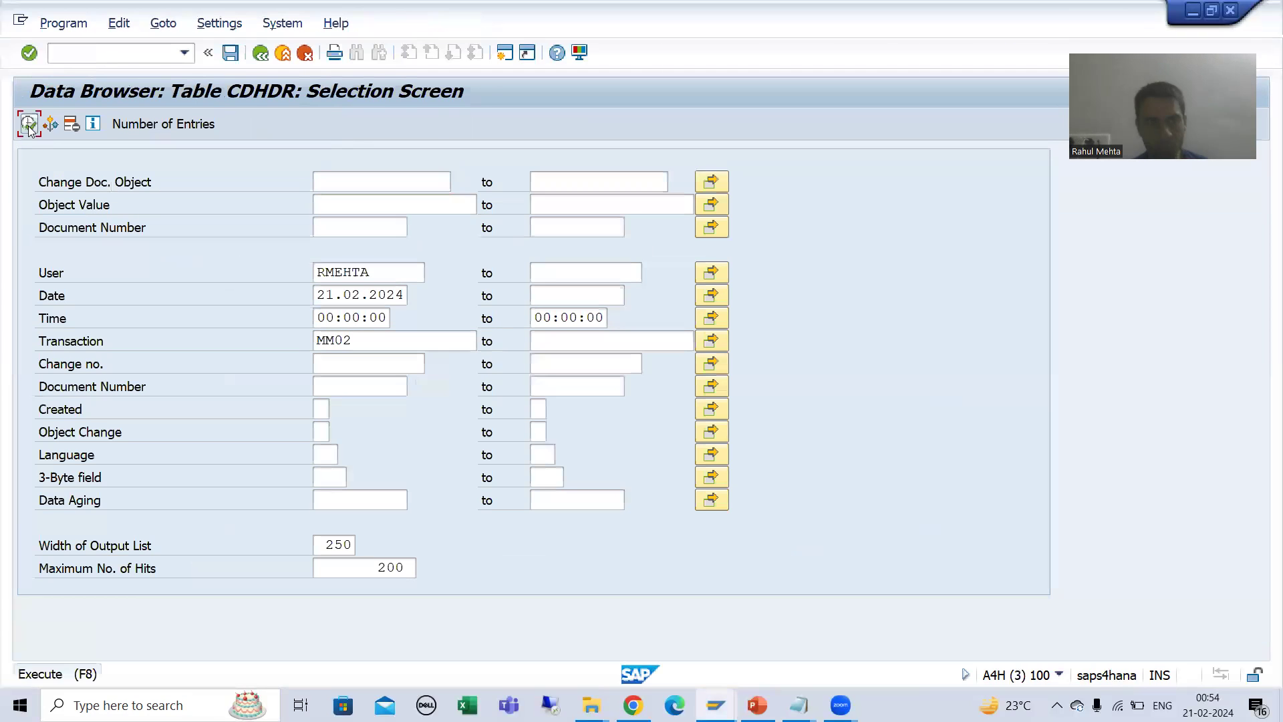
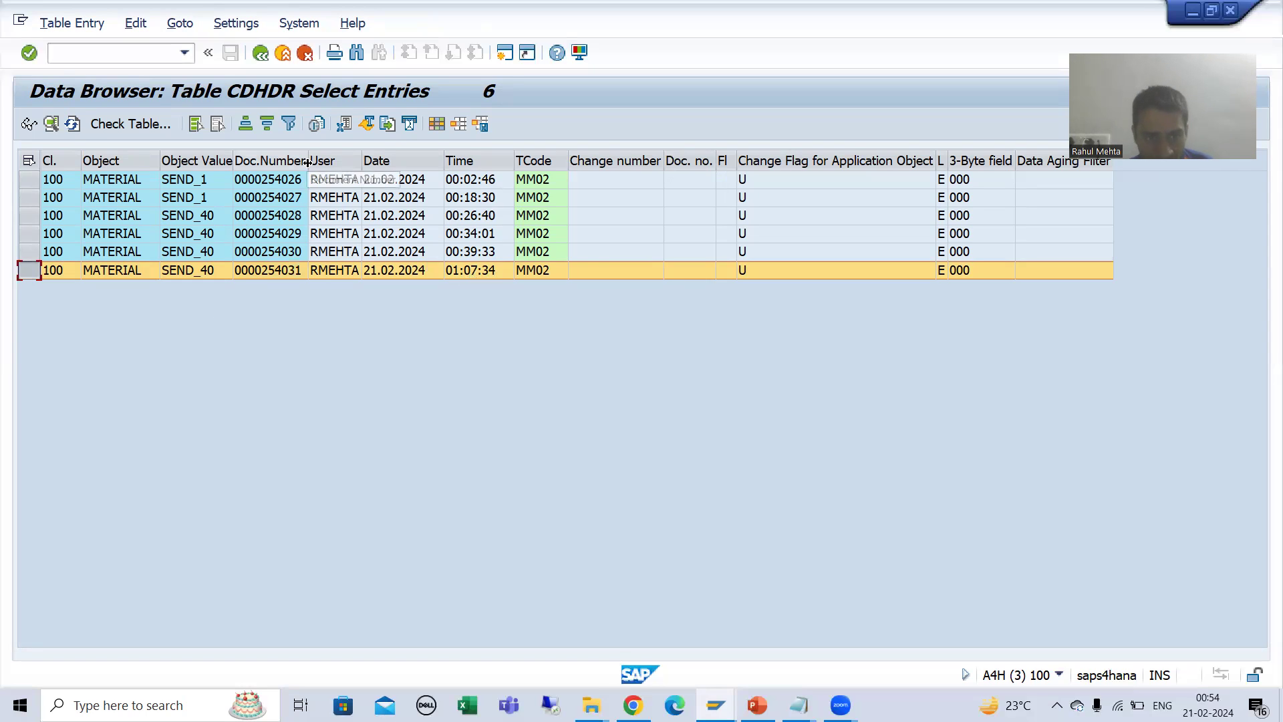
- Widen the document number column and copy the document number of the latest SEND_40 change
drag(316, 161, 338, 161)
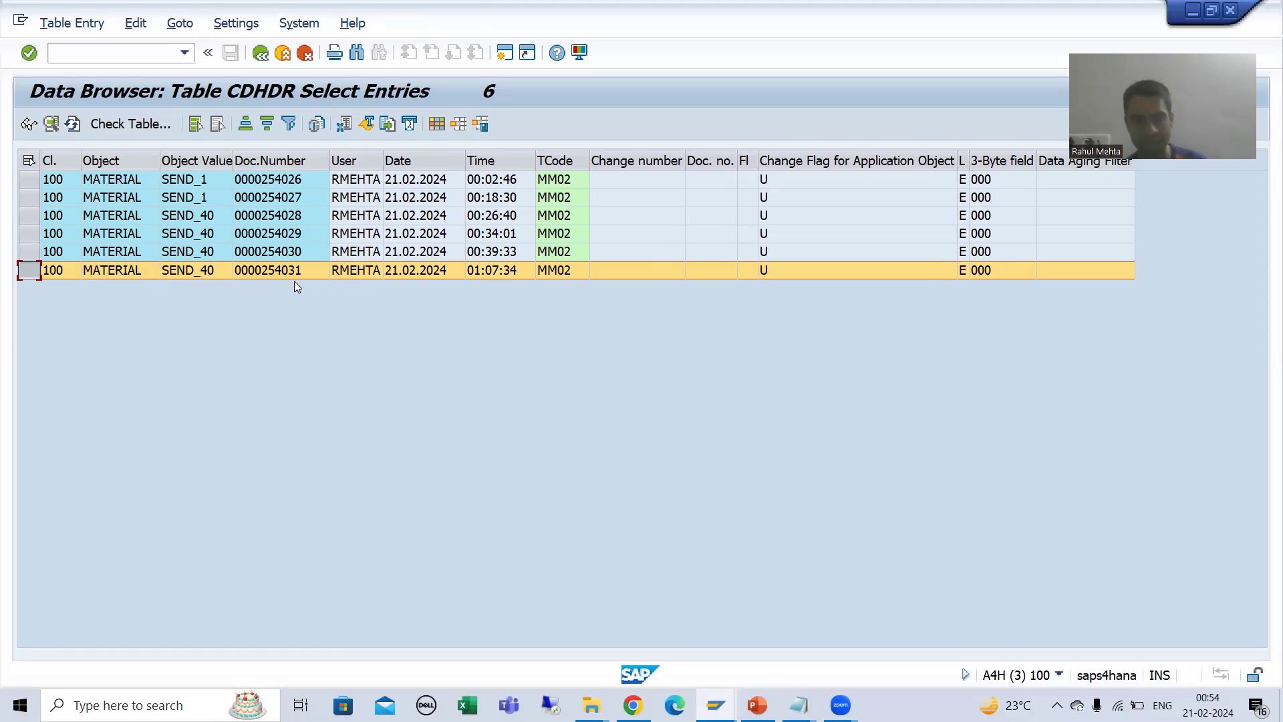
click(290, 274)
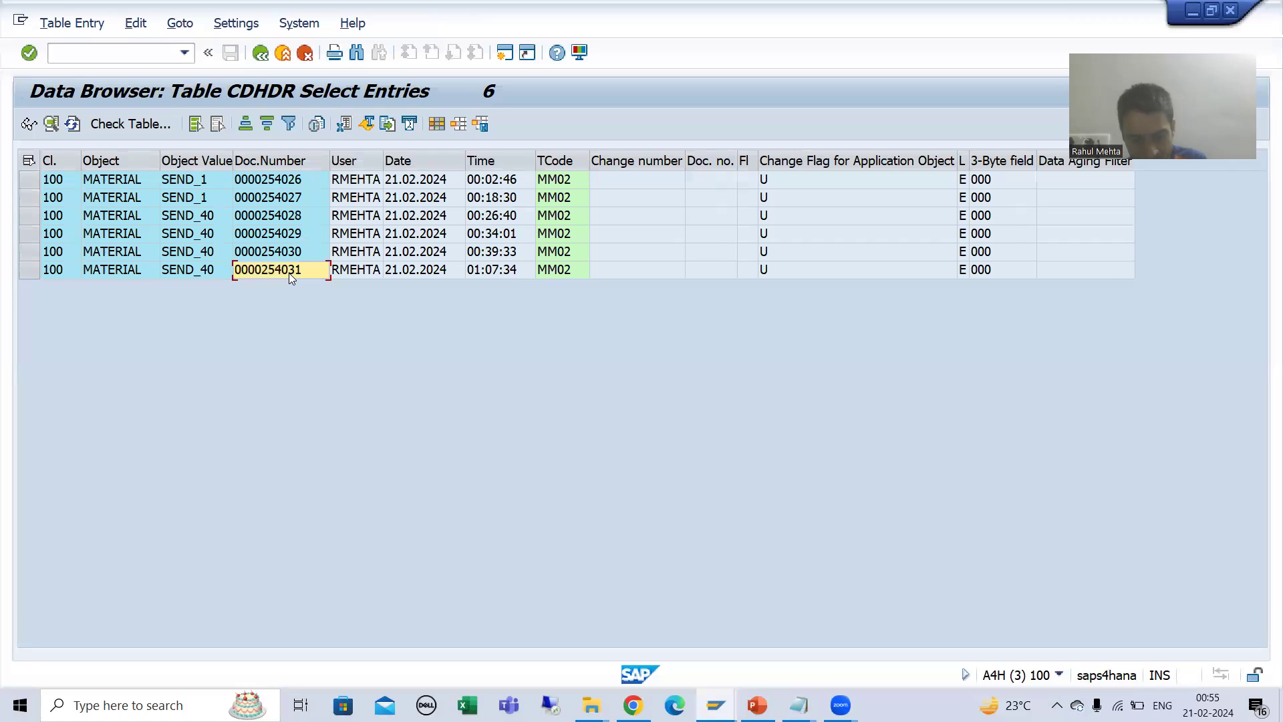
click(291, 276)
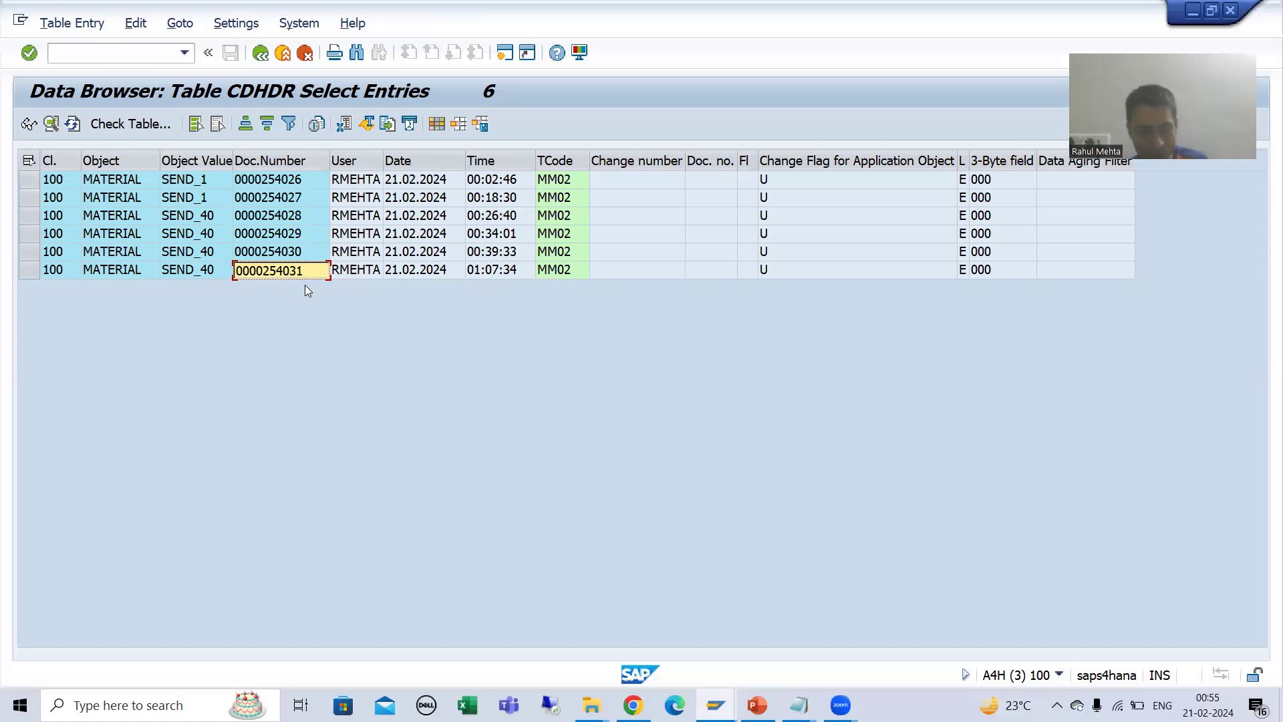
- Display table CDPOS in a new ABAP Dictionary session and open the selection screen for its contents
click(86, 52)
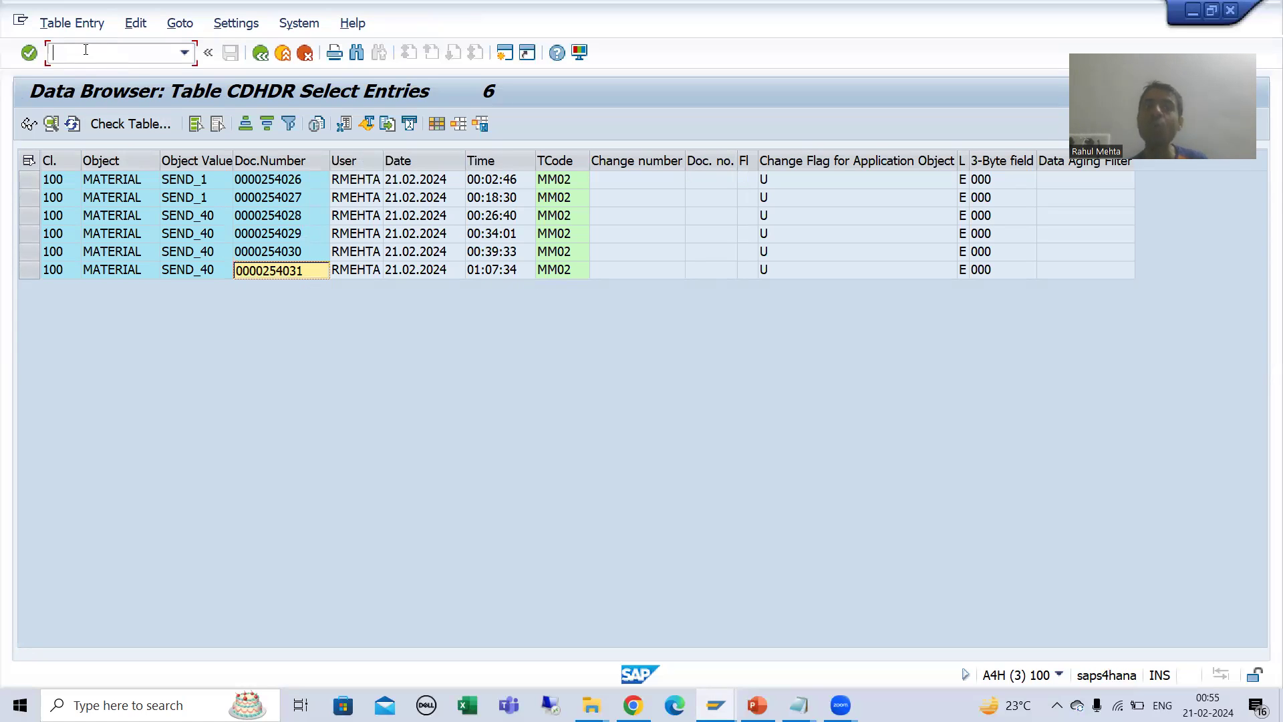
text(/nse16)
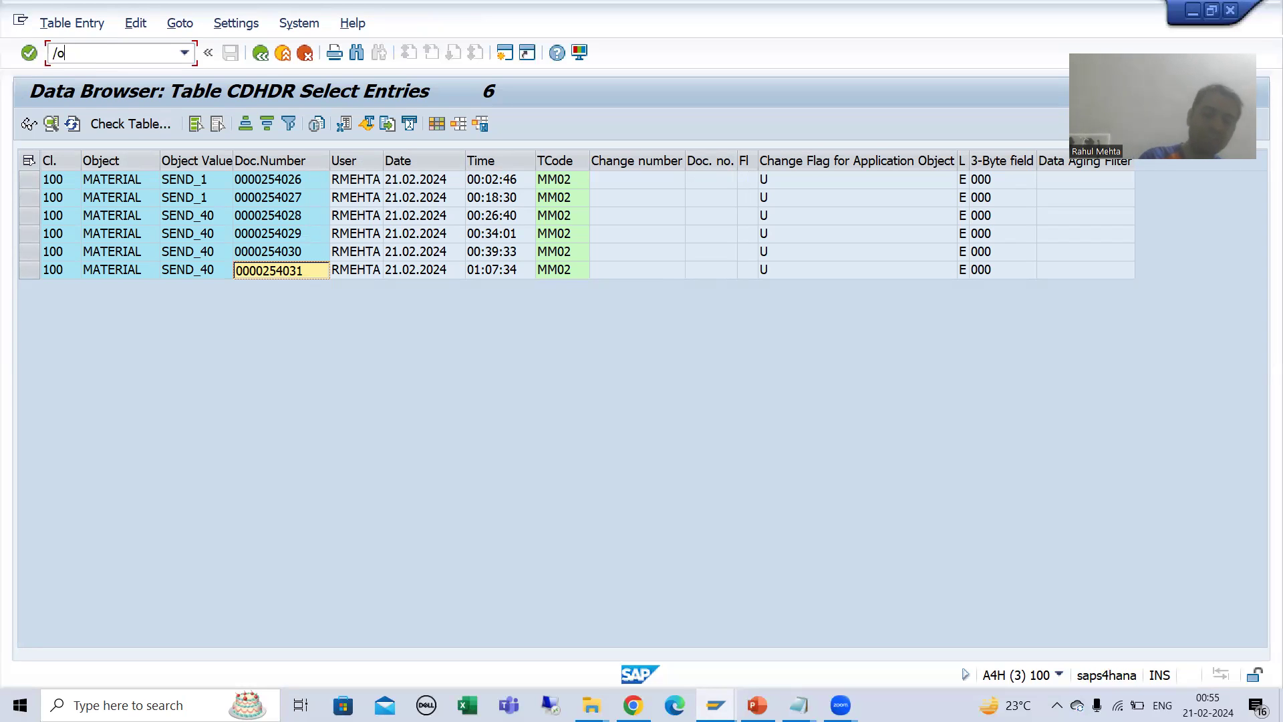
key(Return)
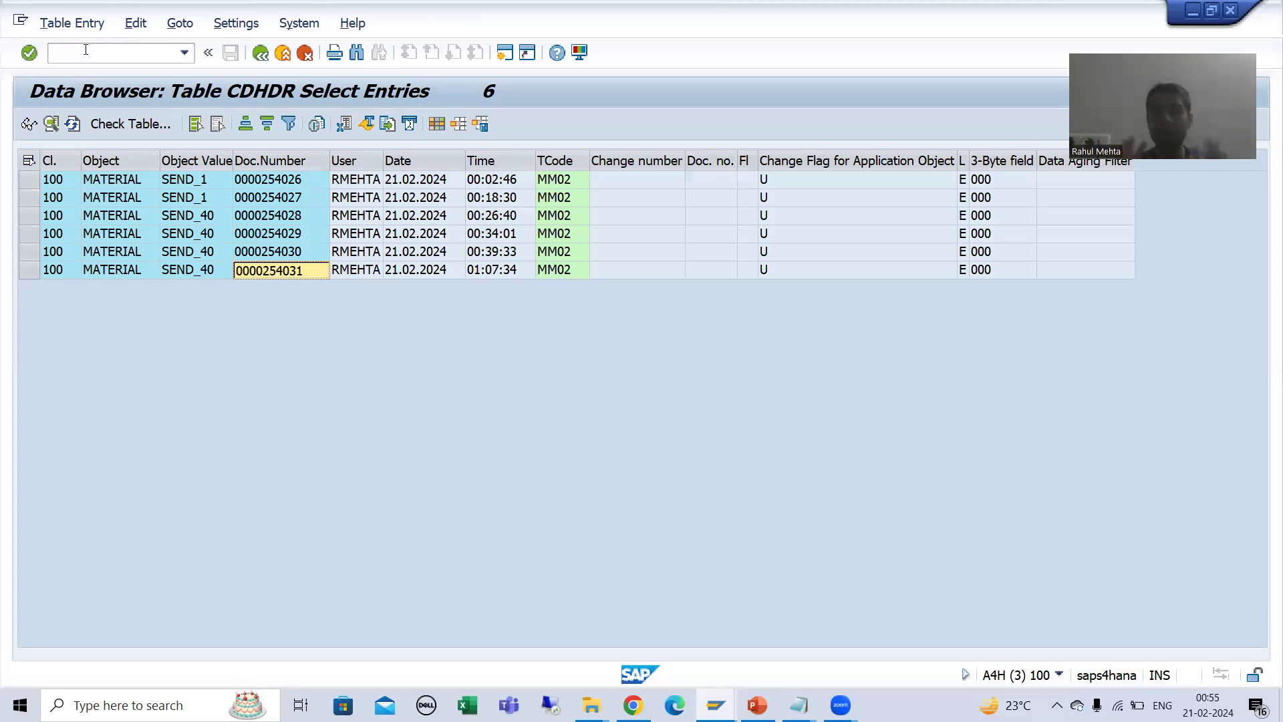
text(CDPOS)
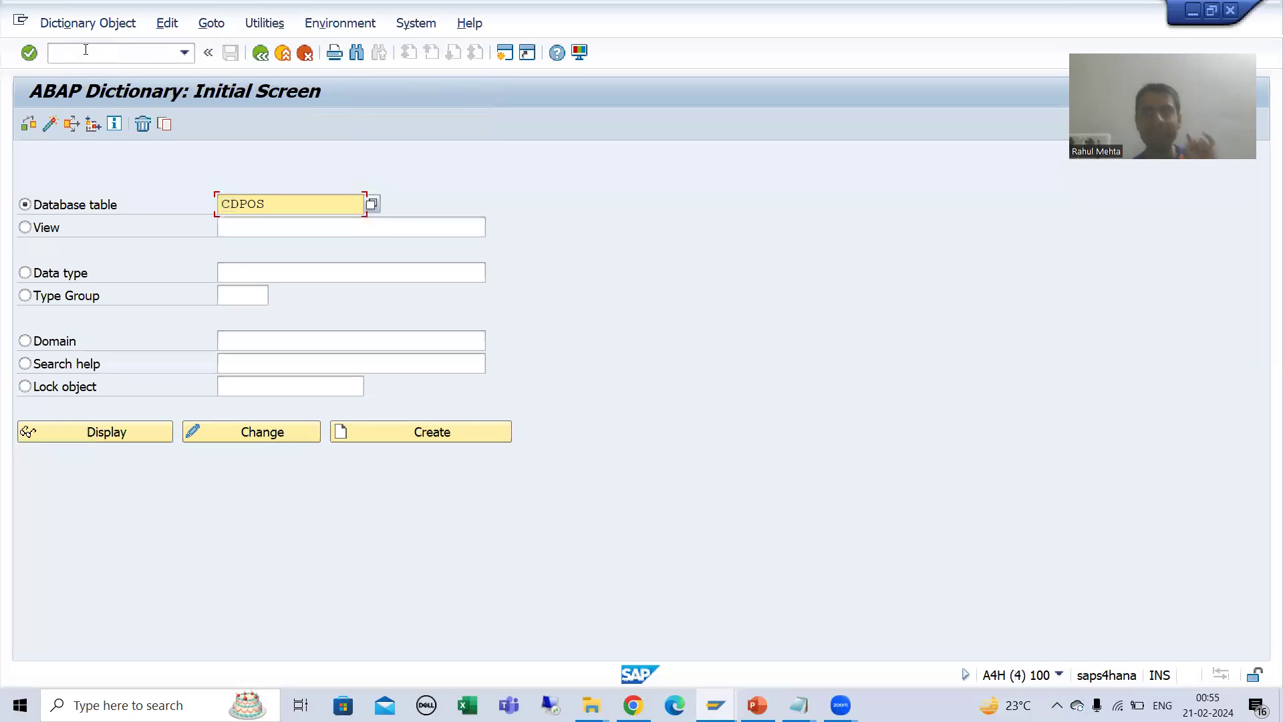
click(111, 431)
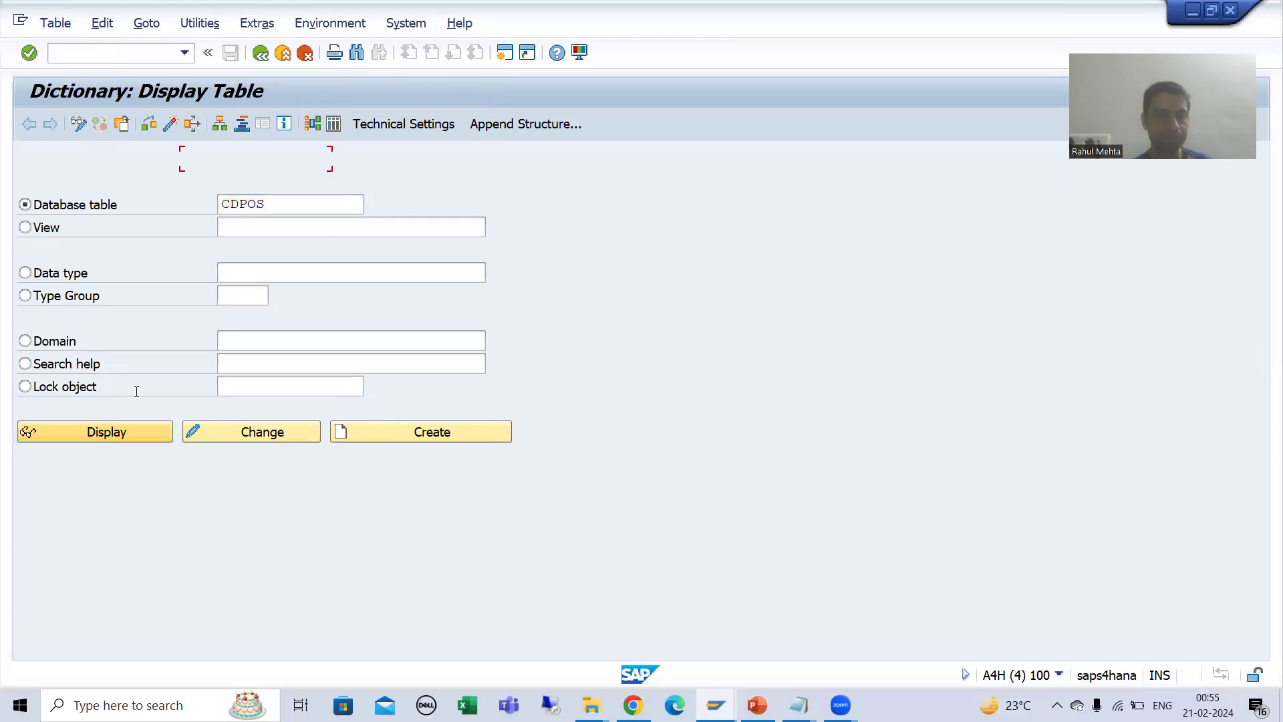
click(333, 124)
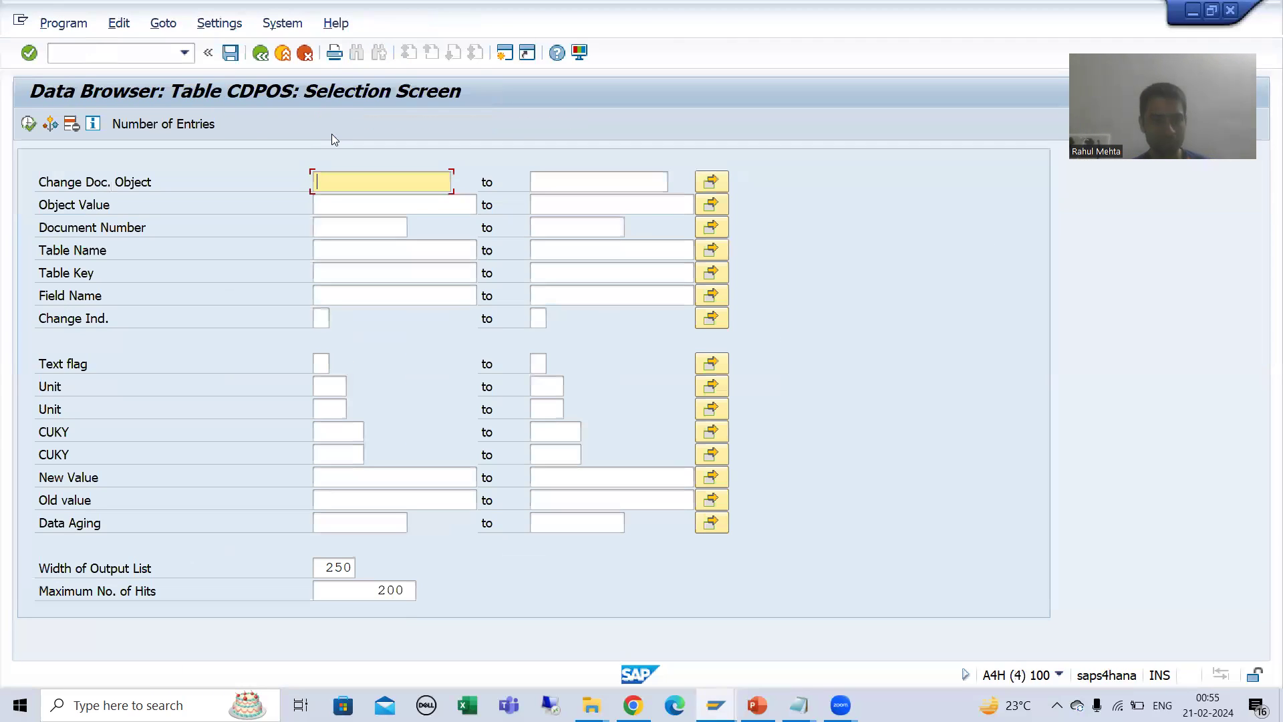
- List the CDPOS entries for the copied document number and widen the Old value column to examine the recorded change
click(343, 230)
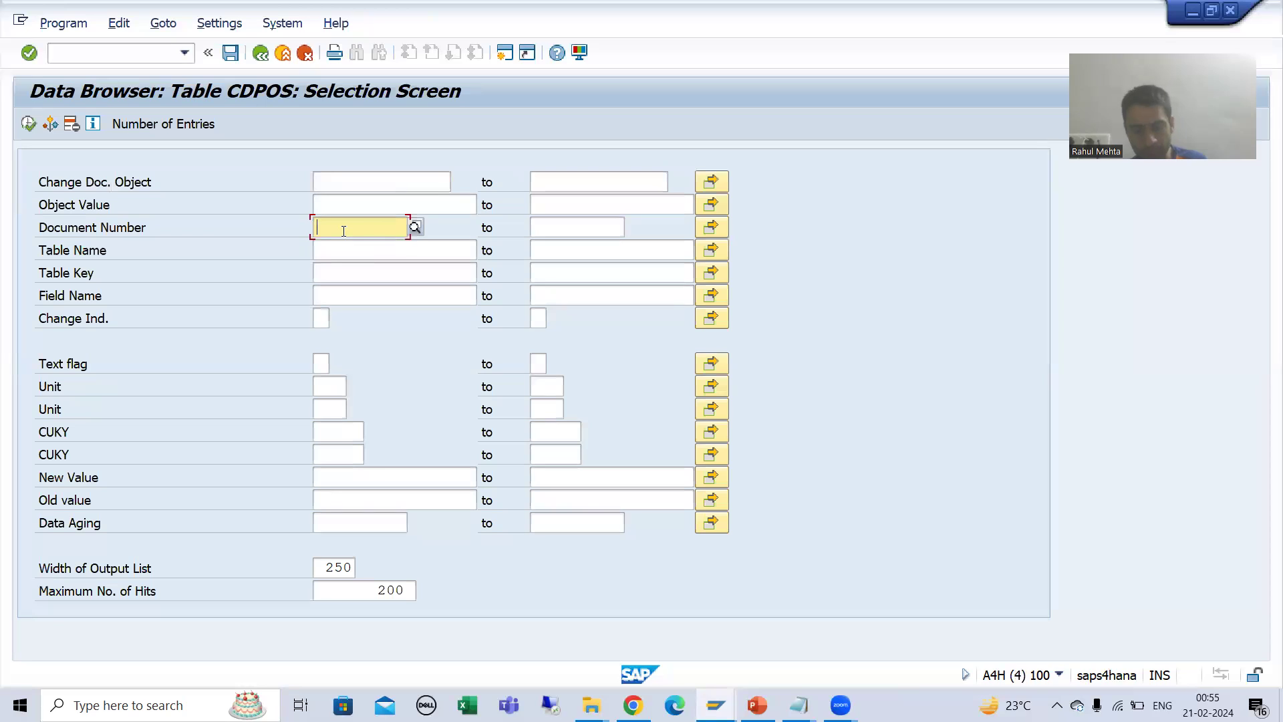
key(ctrl+v)
click(28, 124)
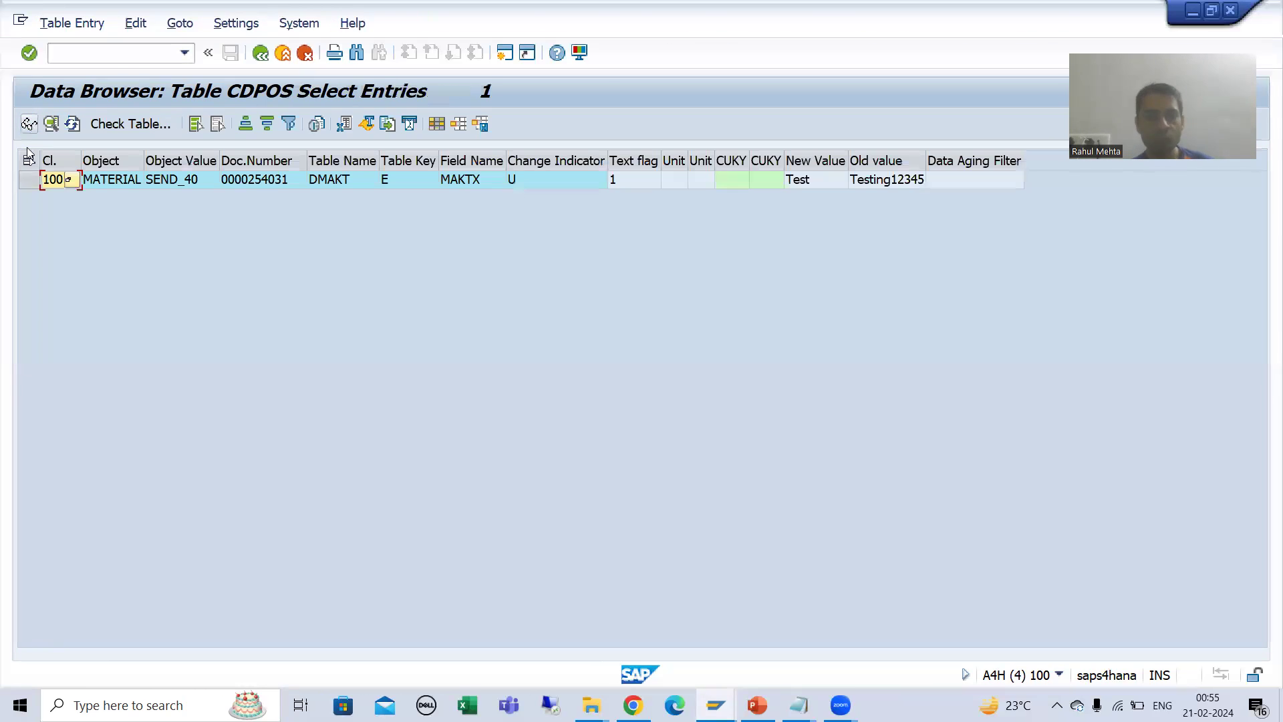
click(26, 180)
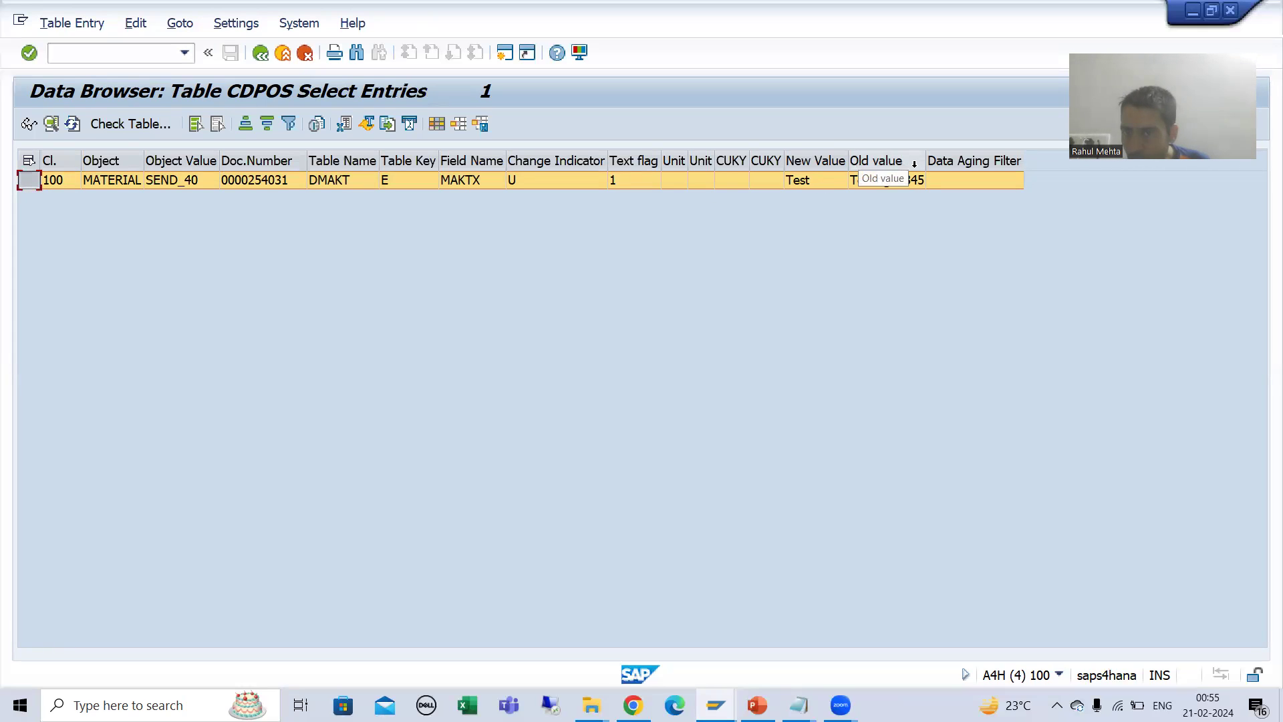
drag(926, 161, 968, 161)
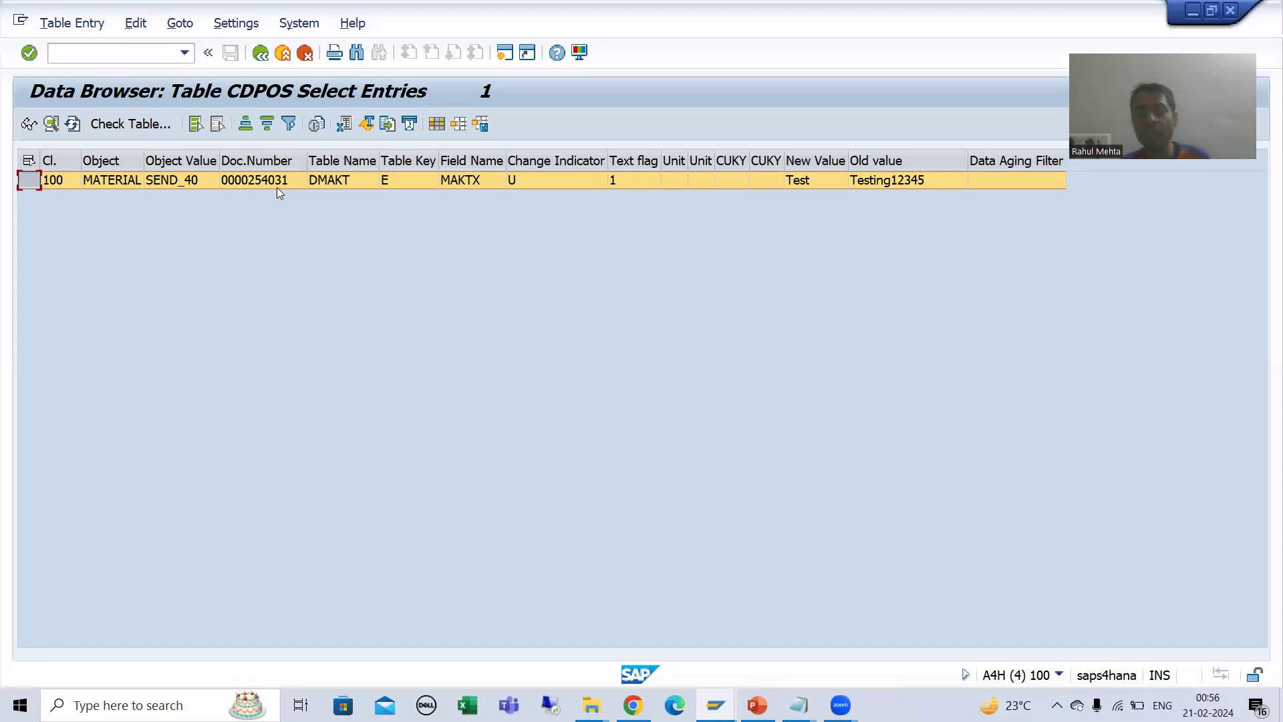
- Switch to PowerPoint, show the Change Pointers Technique slide 50, and highlight the table name BDCP2
click(757, 705)
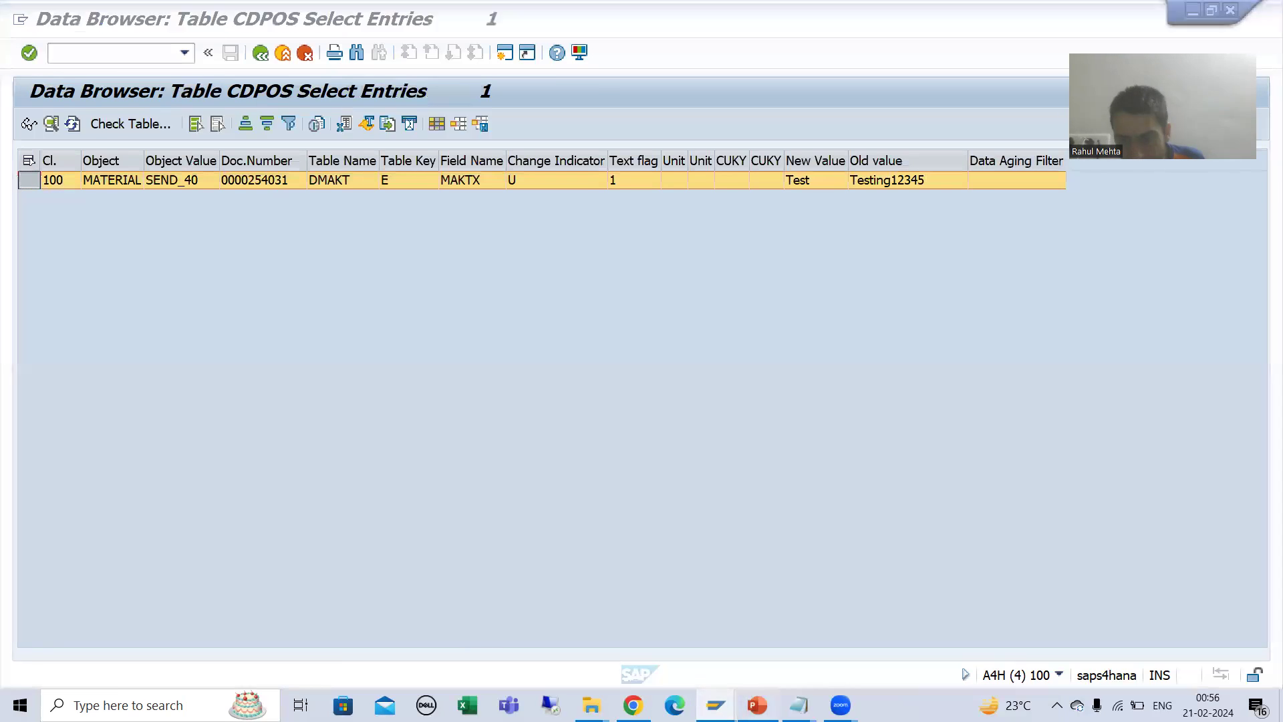
click(139, 240)
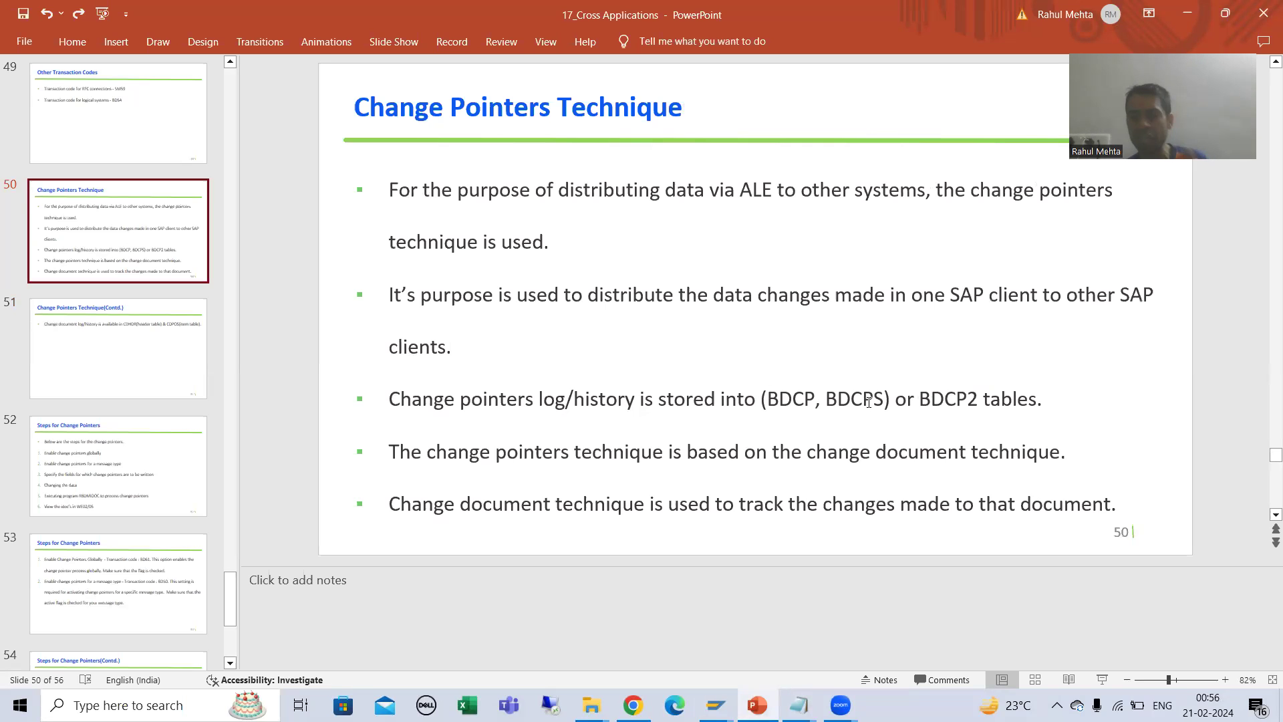
click(921, 399)
drag(922, 399, 978, 401)
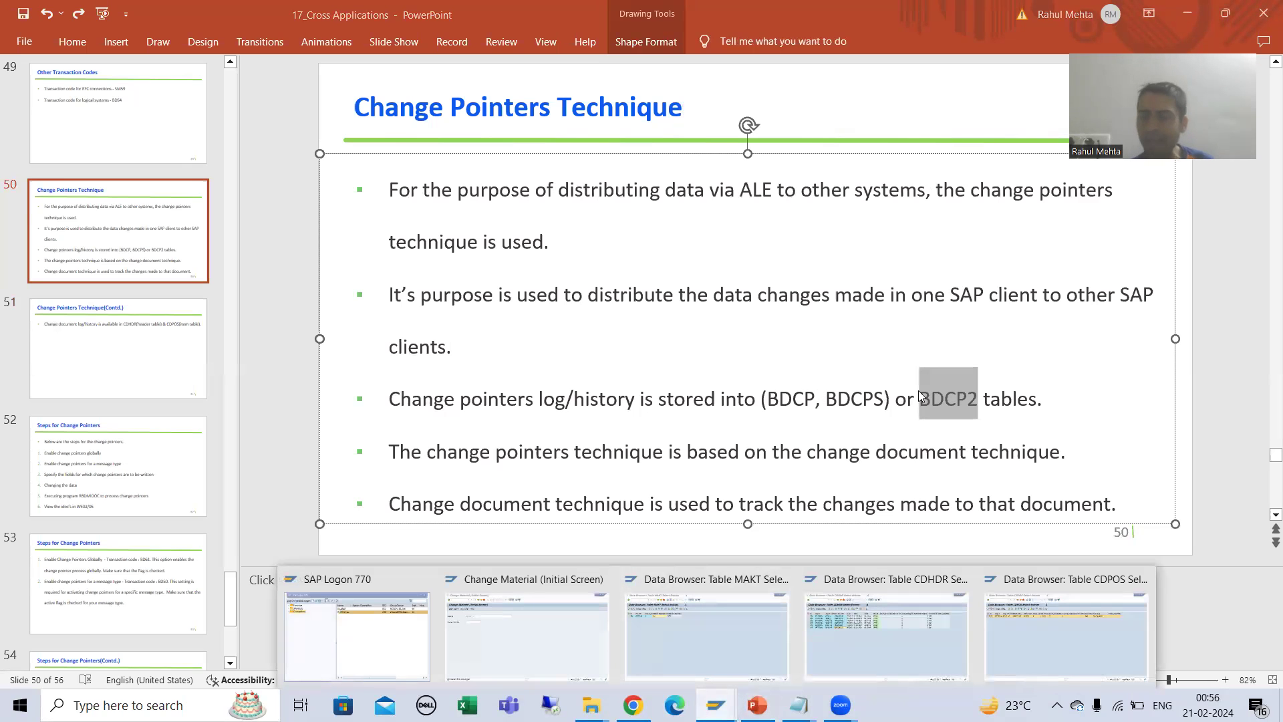
- Return to the SAP Change Material session, replace it with ABAP Dictionary (SE11), display table BDCP2, and check its short description
click(524, 630)
click(106, 53)
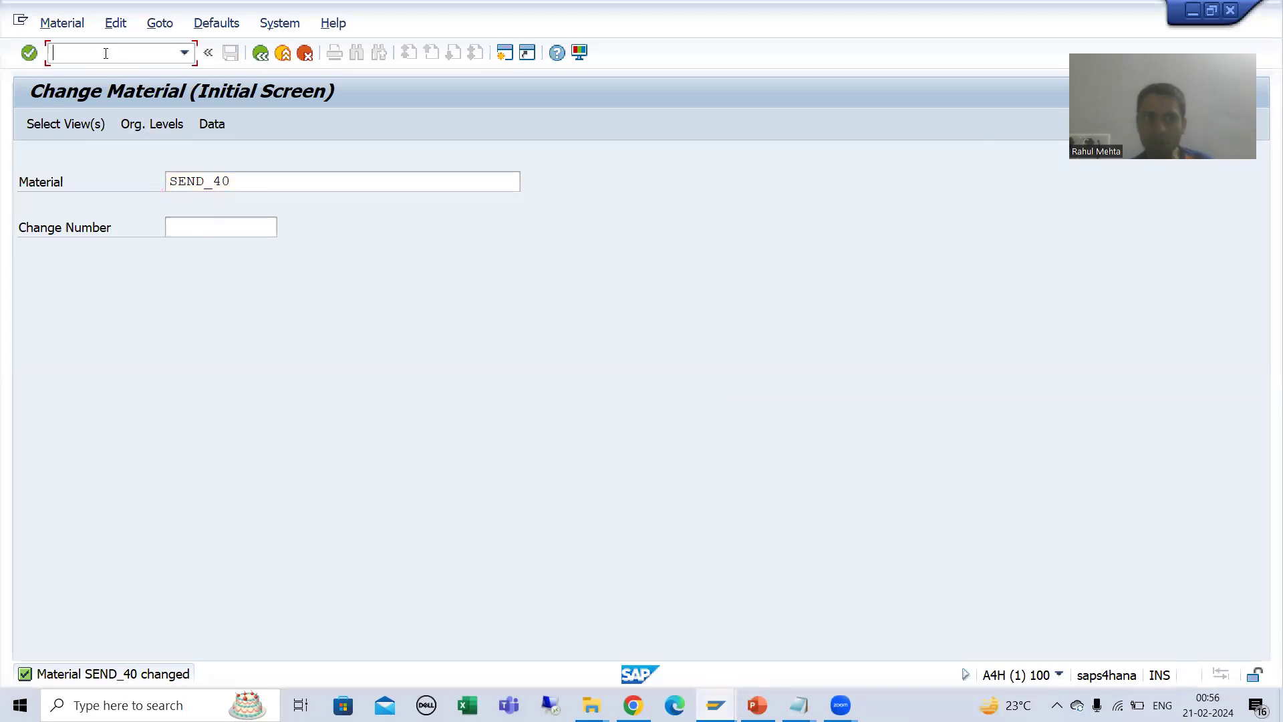
text(/nse11)
key(Return)
text(BDCP2)
click(125, 435)
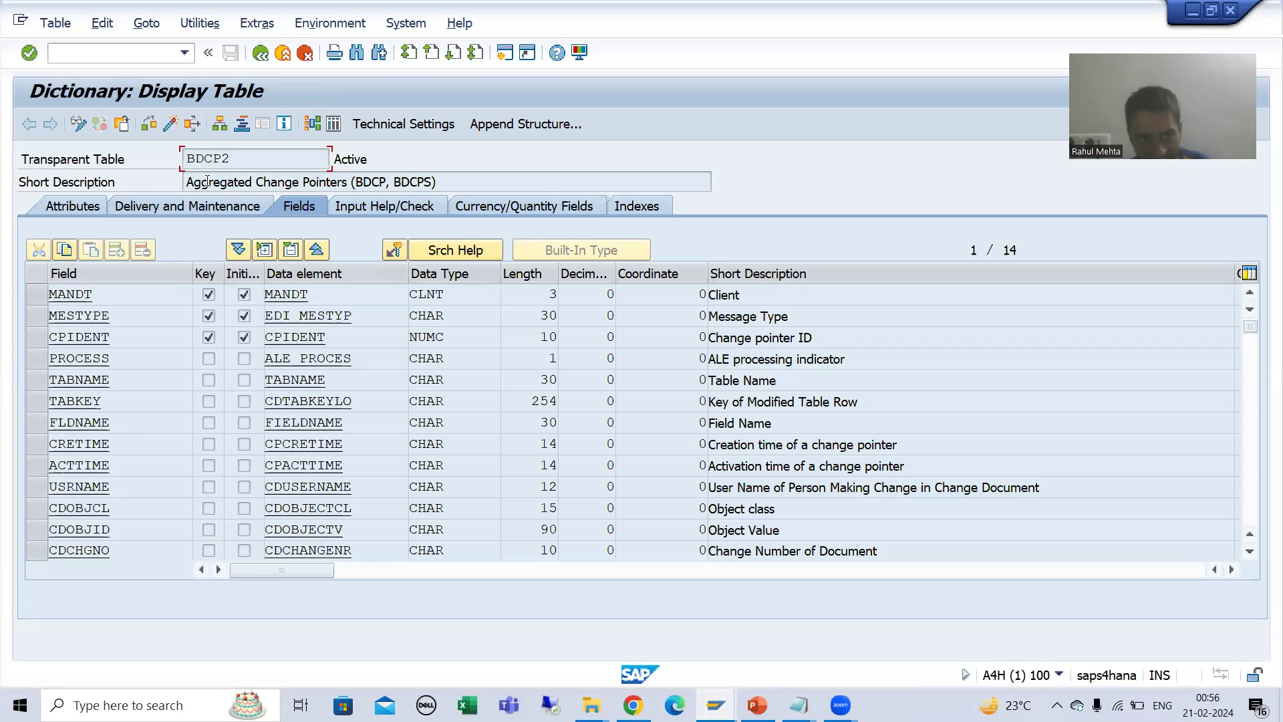
click(355, 182)
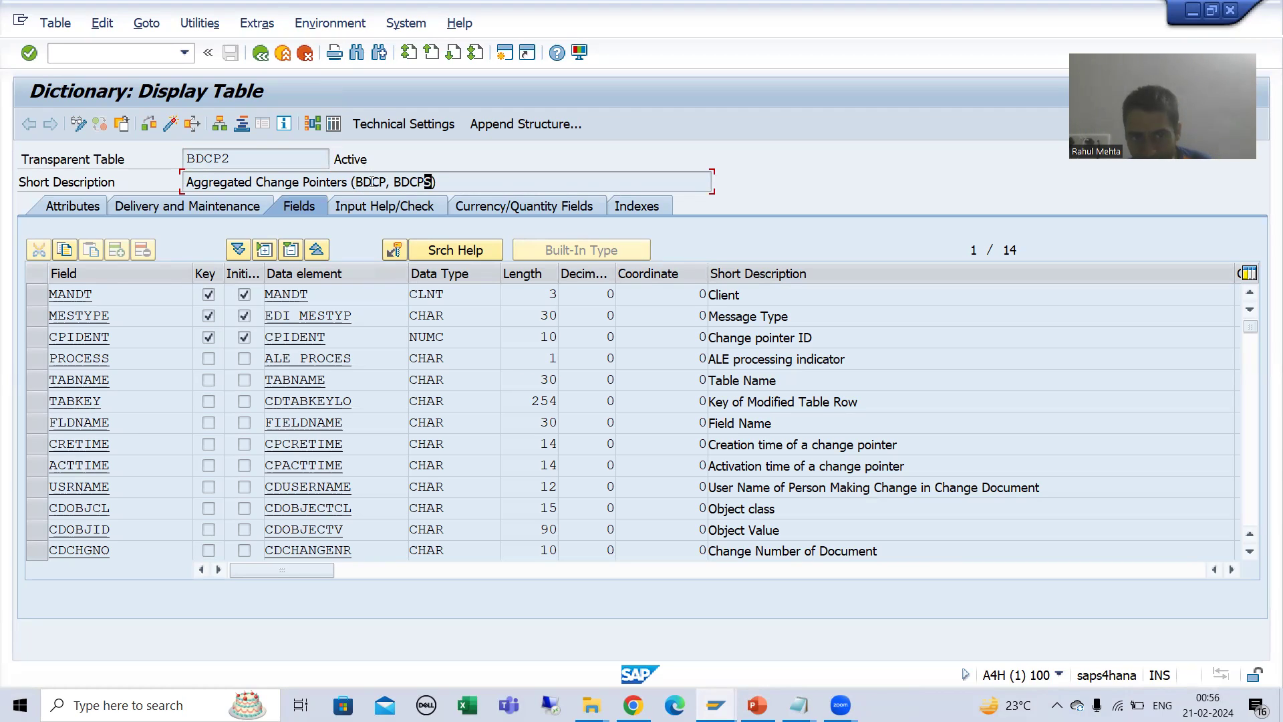
- Highlight BDCPS in the short description and the table name BDCP2, and open the selection screen for the table's contents
drag(400, 182, 409, 182)
click(253, 165)
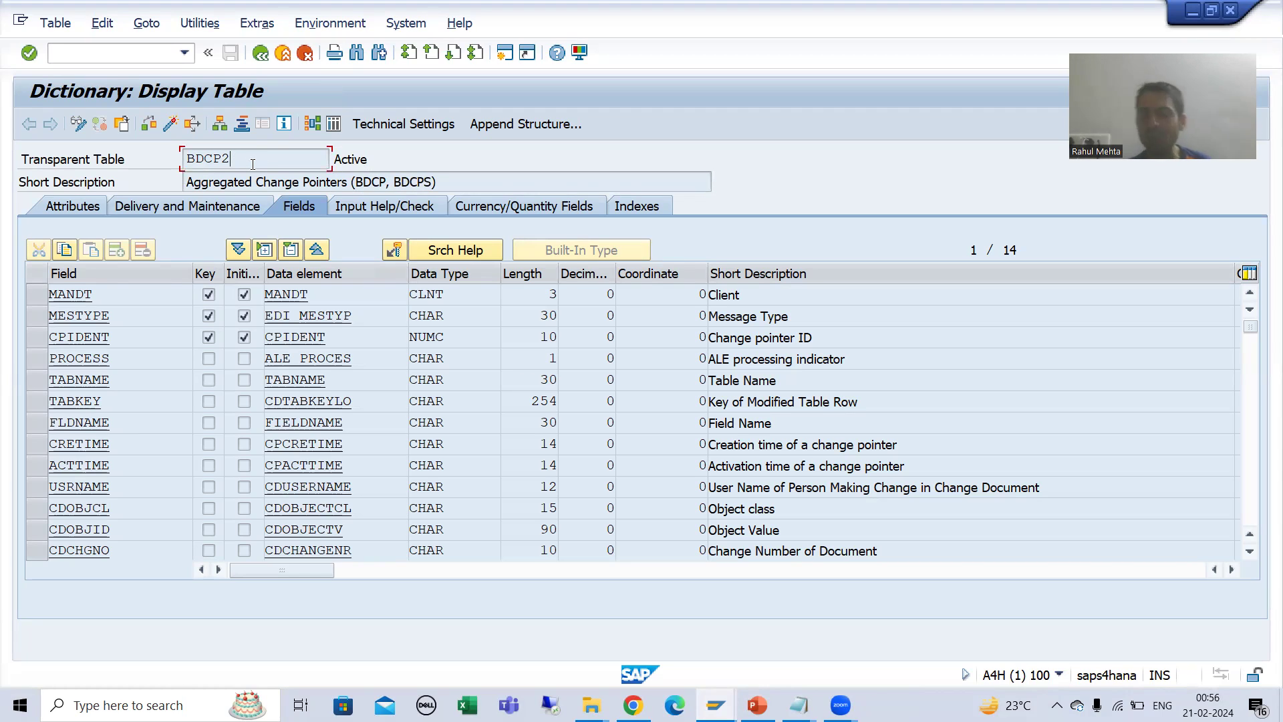
drag(204, 160, 232, 160)
click(233, 160)
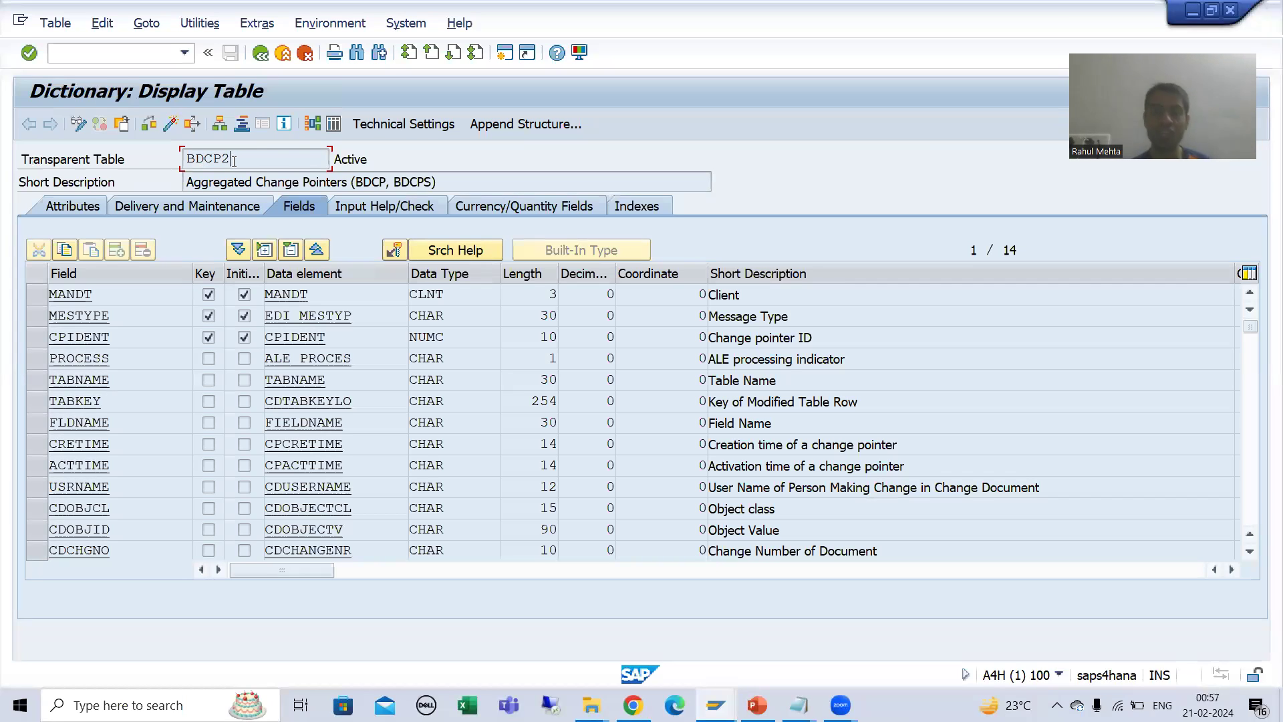
click(334, 124)
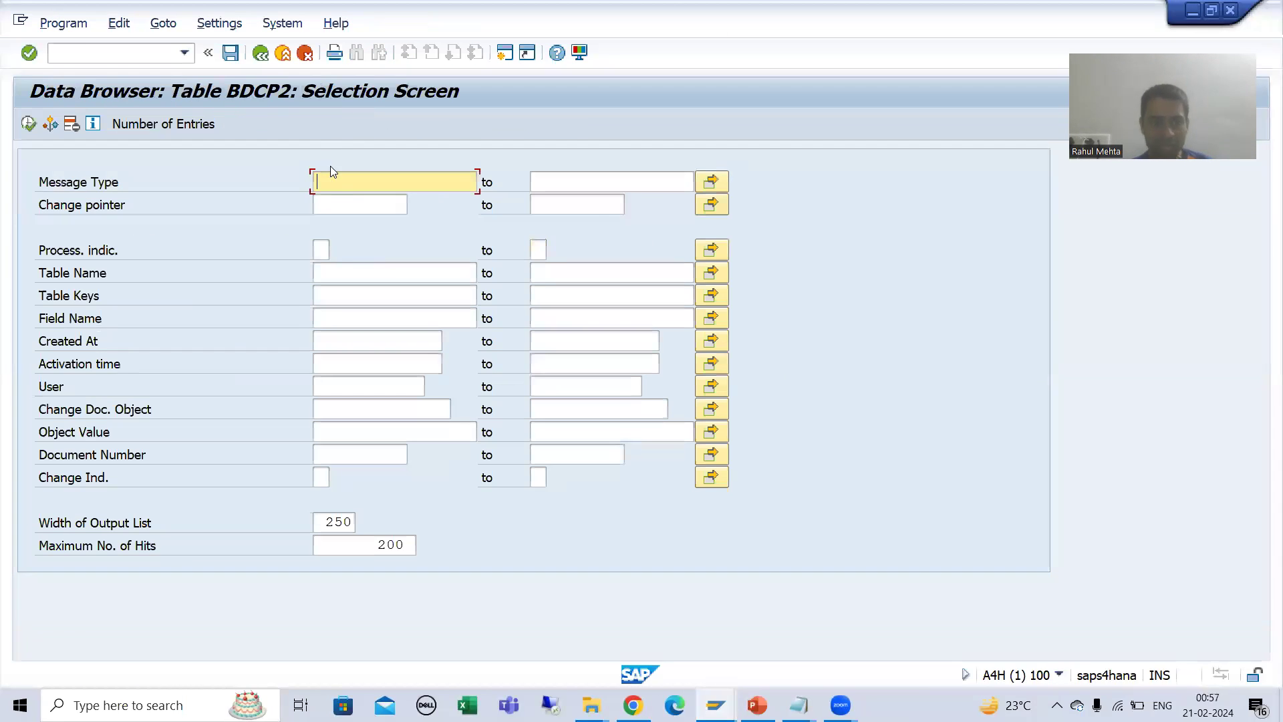
- Copy the document number from the CDPOS entry into the BDCP2 selection's Document Number and list the matching entries
click(345, 451)
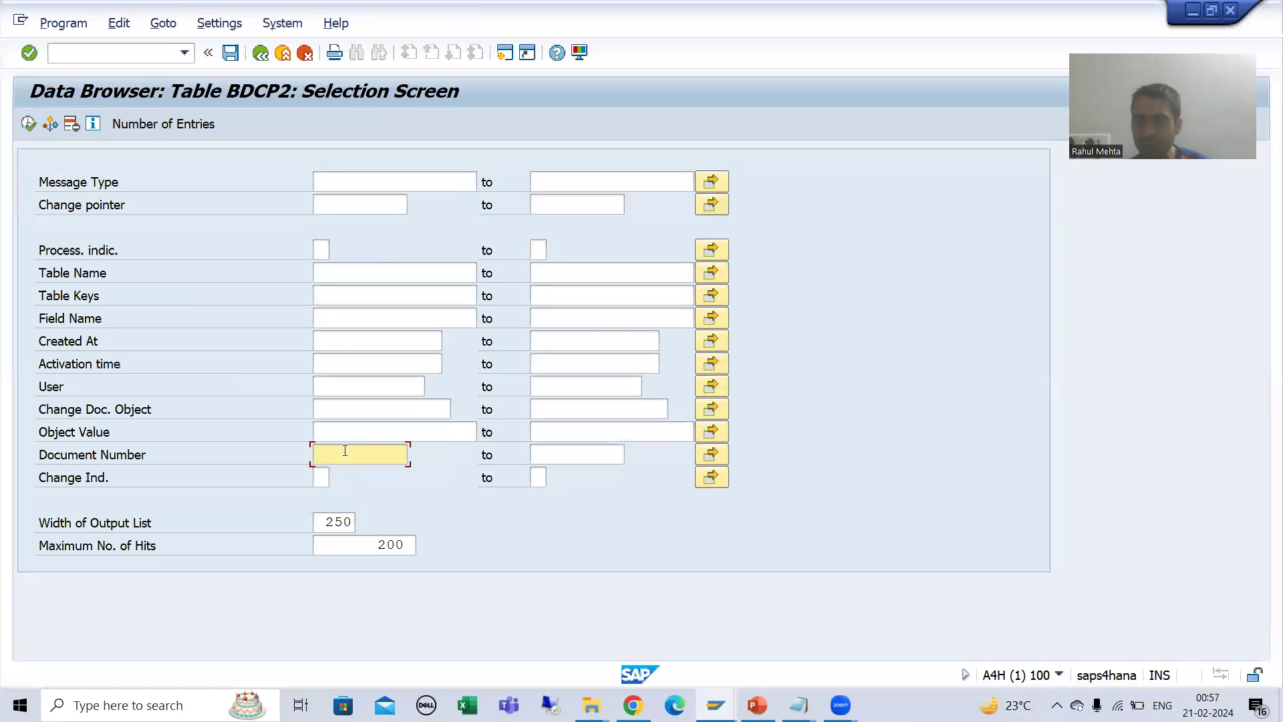
text(CP)
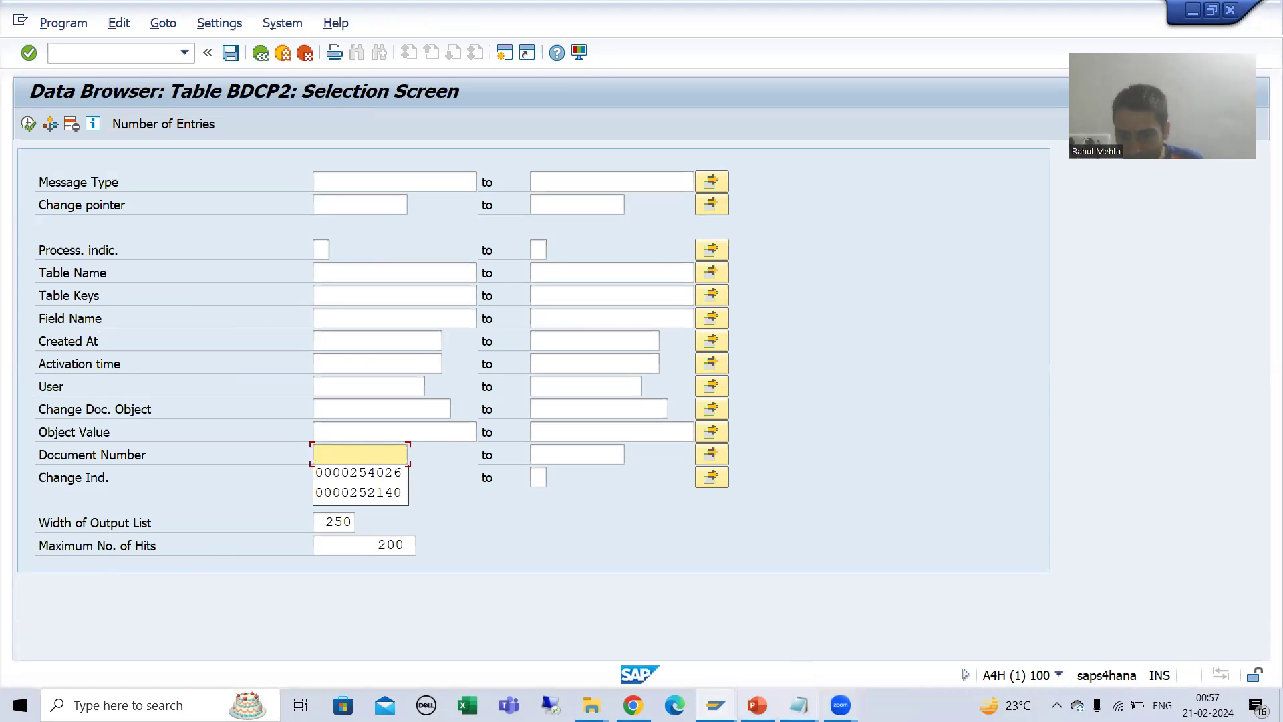
click(716, 705)
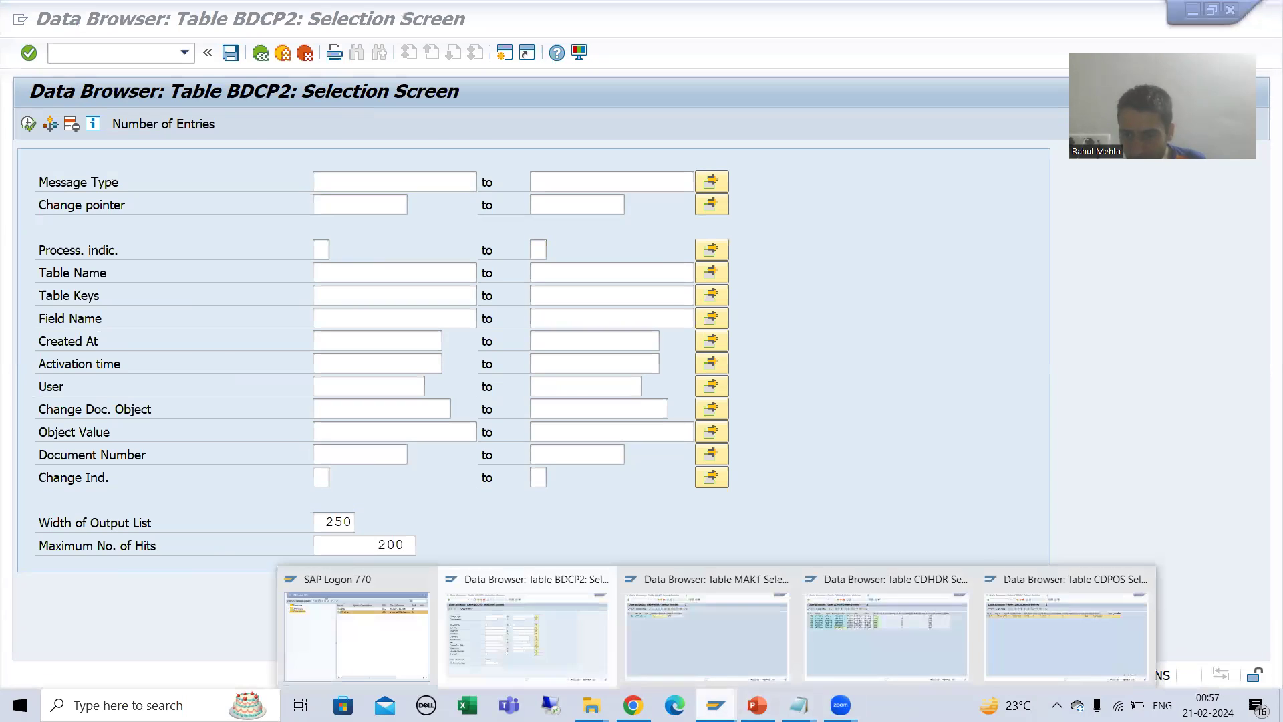
click(1065, 644)
click(263, 181)
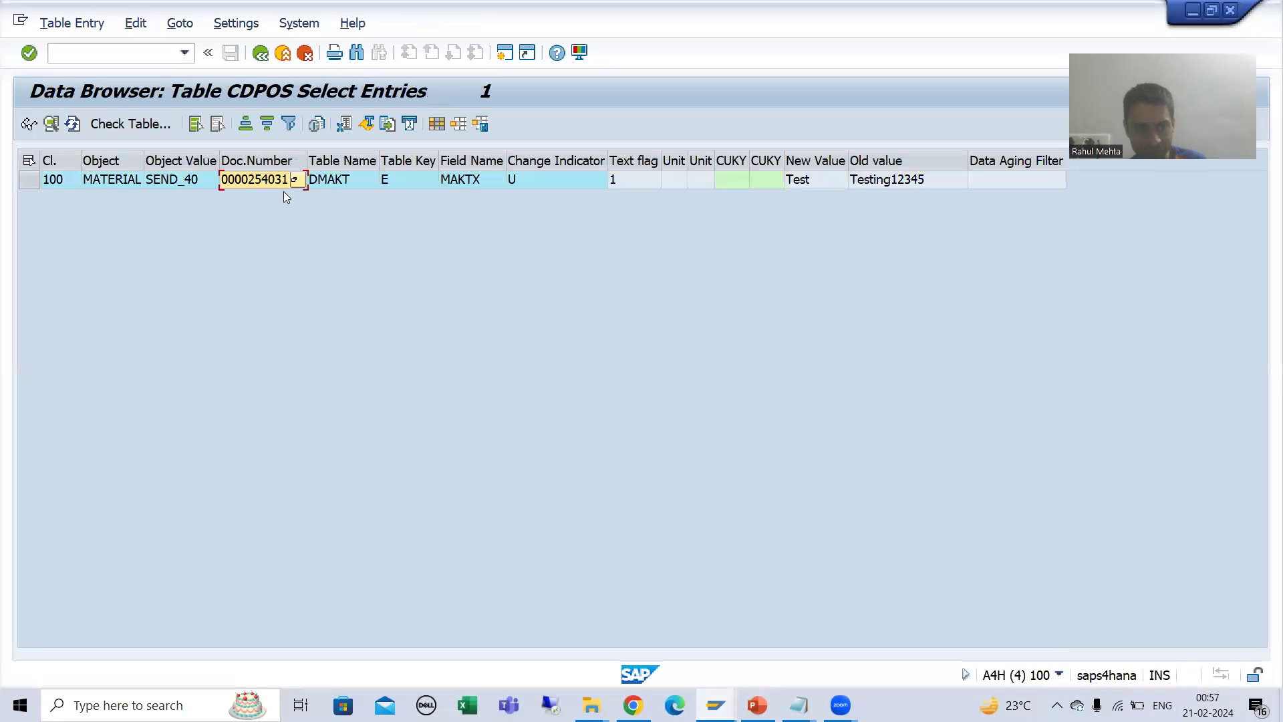
key(alt+Tab)
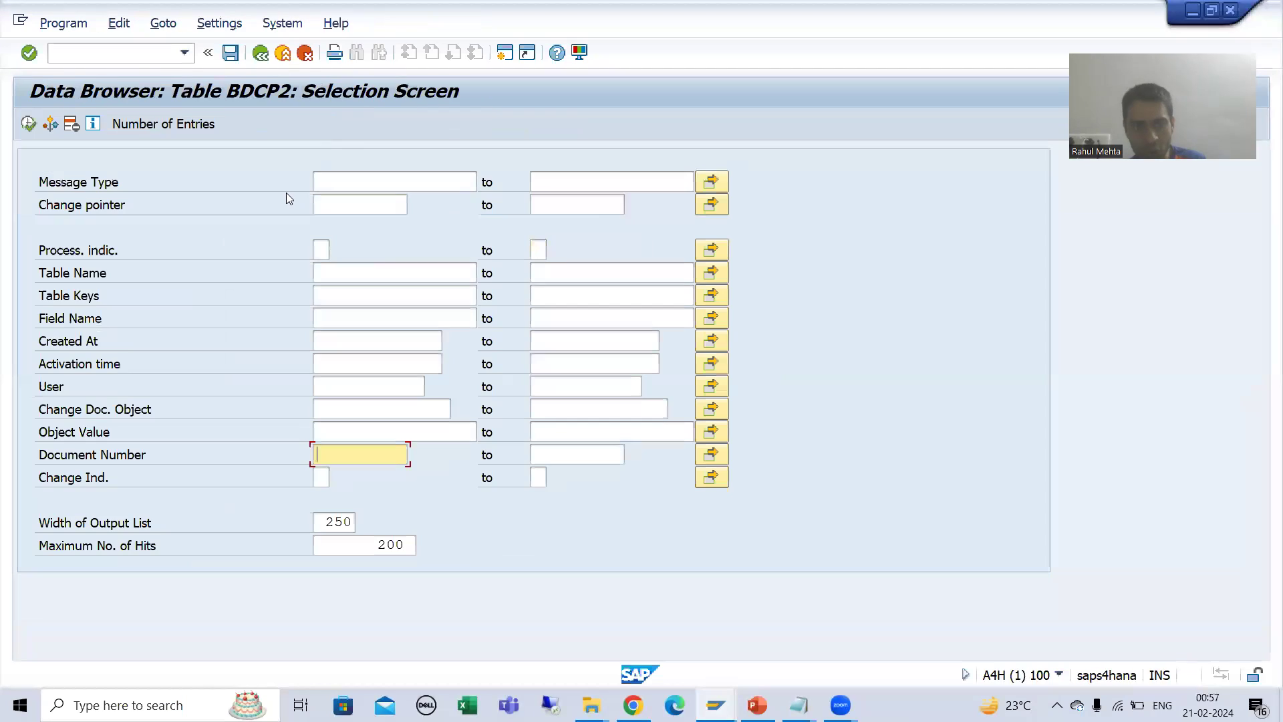
key(ctrl+v)
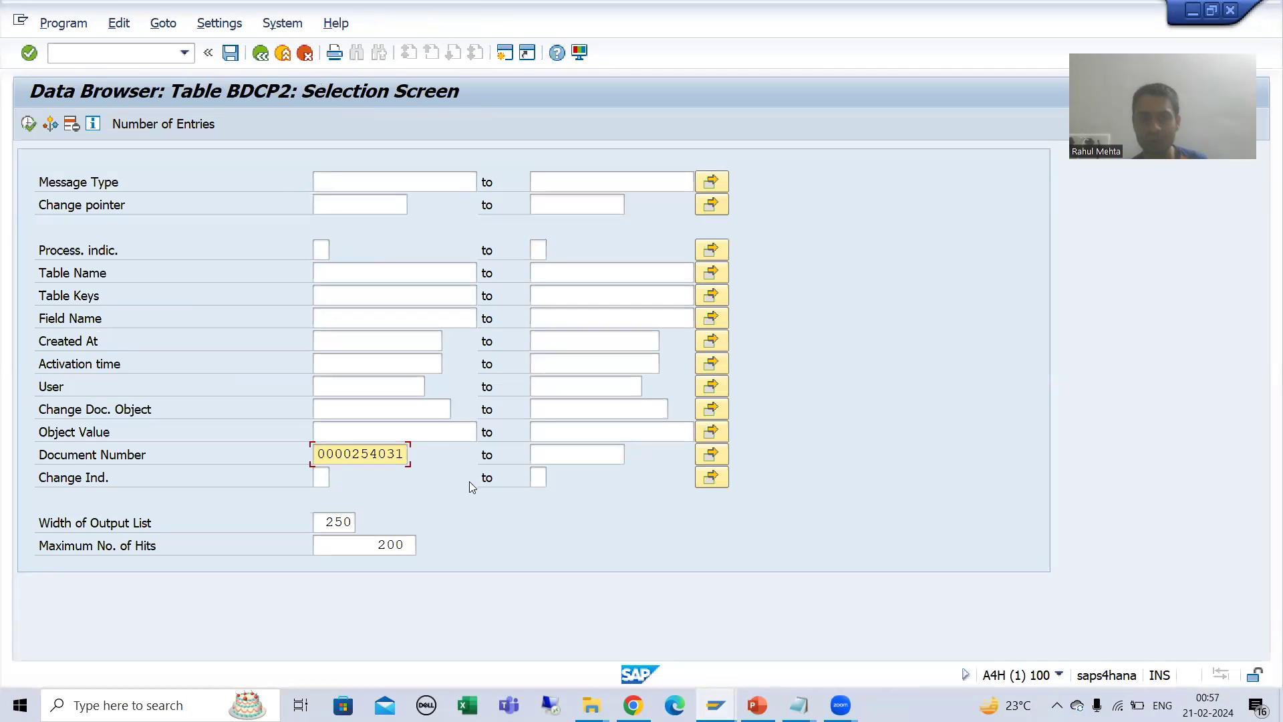
click(28, 124)
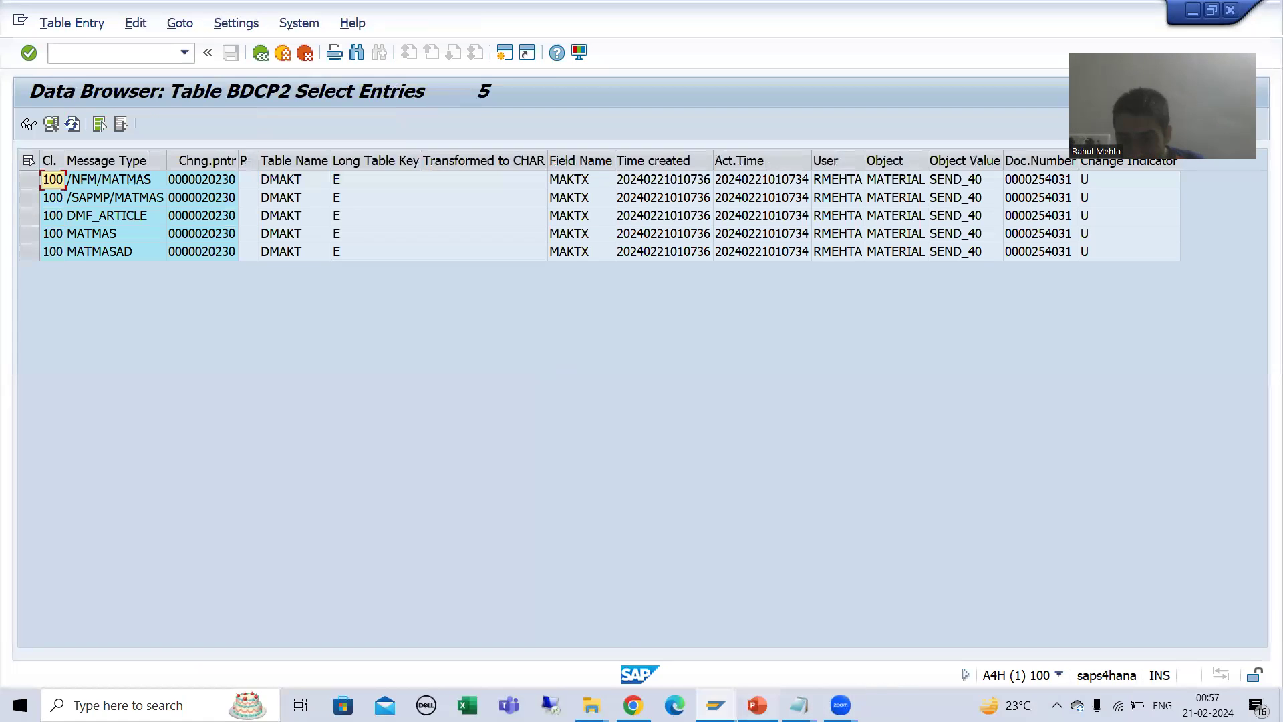
- Switch to PowerPoint and review the bullets about change pointers on the Change Pointers Technique slide
key(alt+Tab)
click(564, 462)
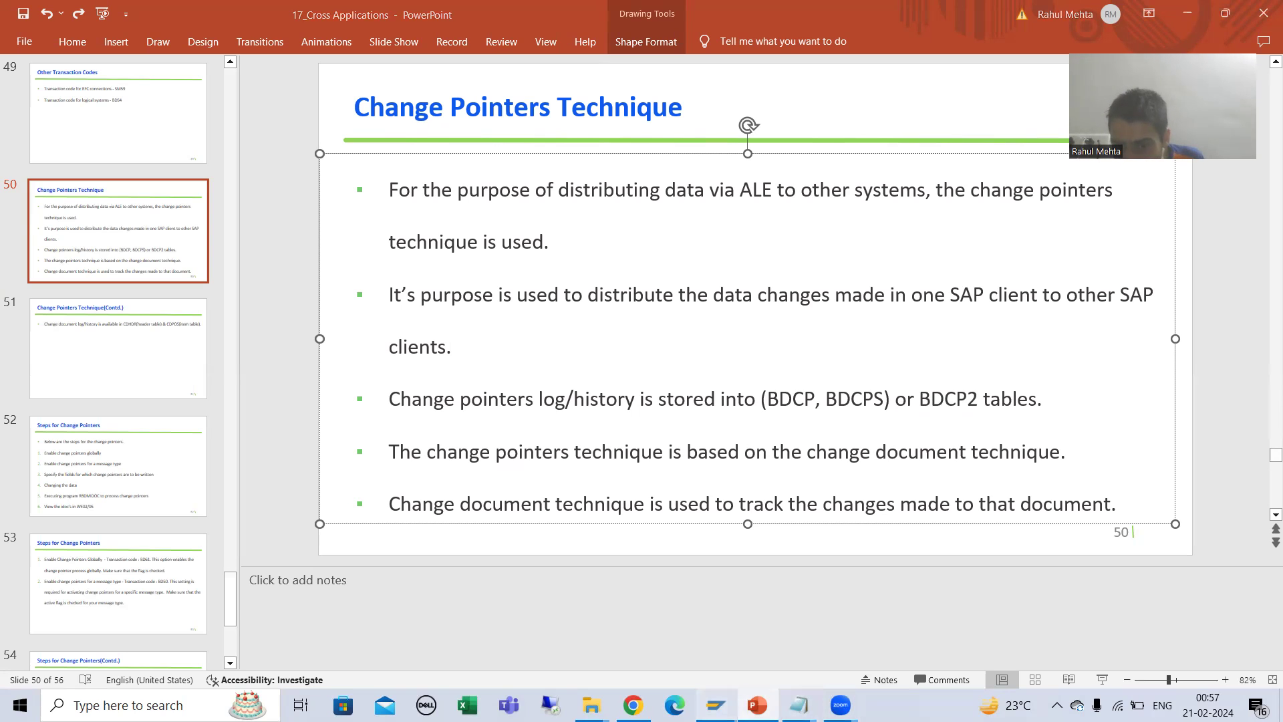
mouse_move(715, 705)
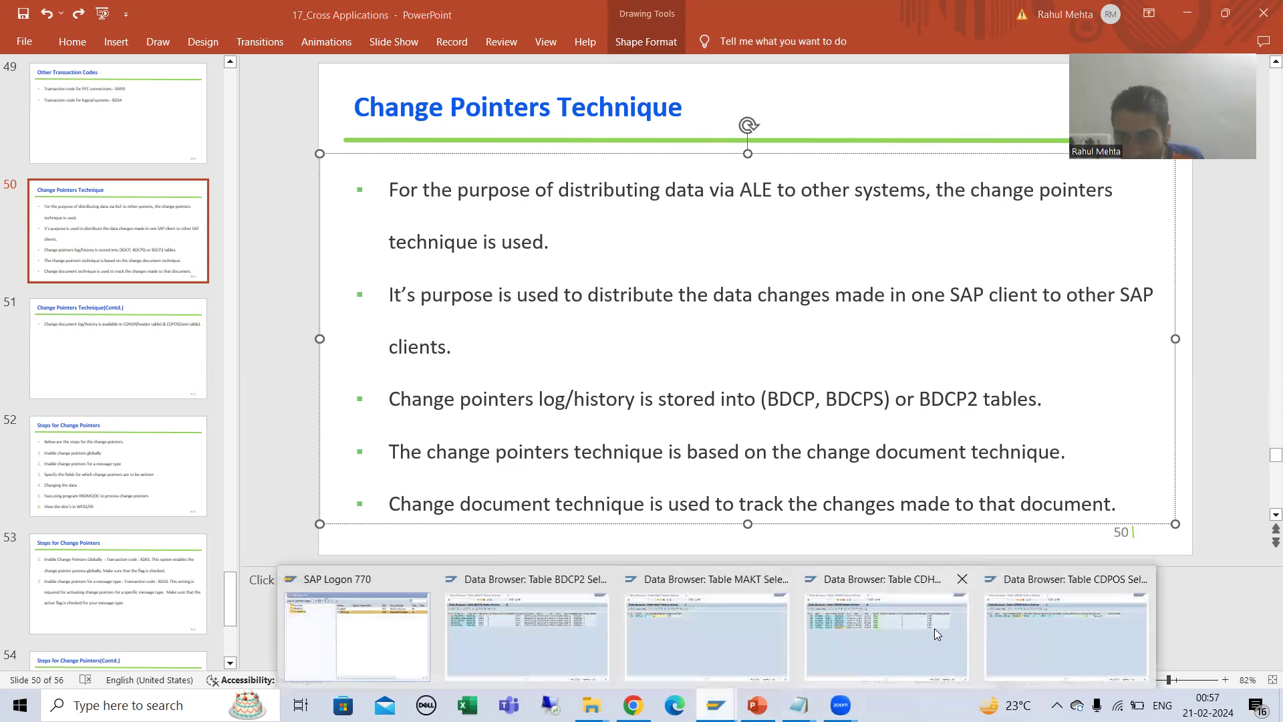
- Return to the SAP list of BDCP2 entries and check the document number and change pointer in the MATMASAD row
click(560, 635)
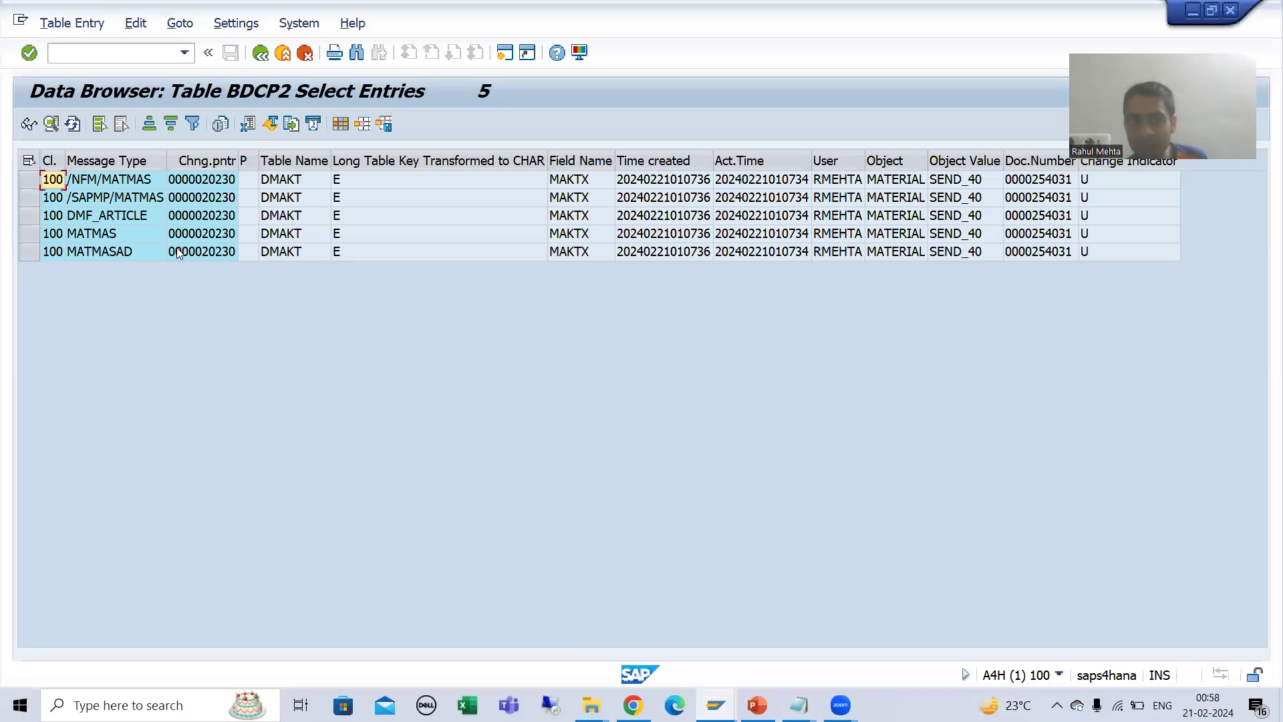
click(1043, 256)
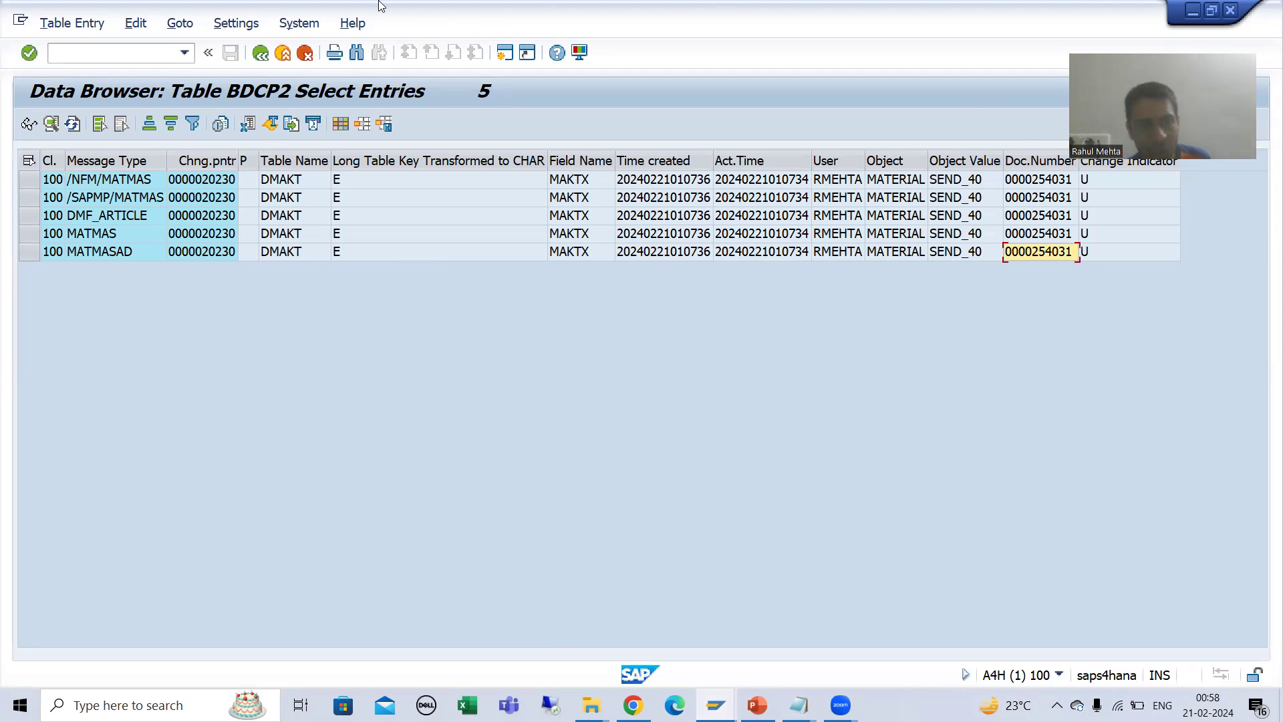
click(202, 251)
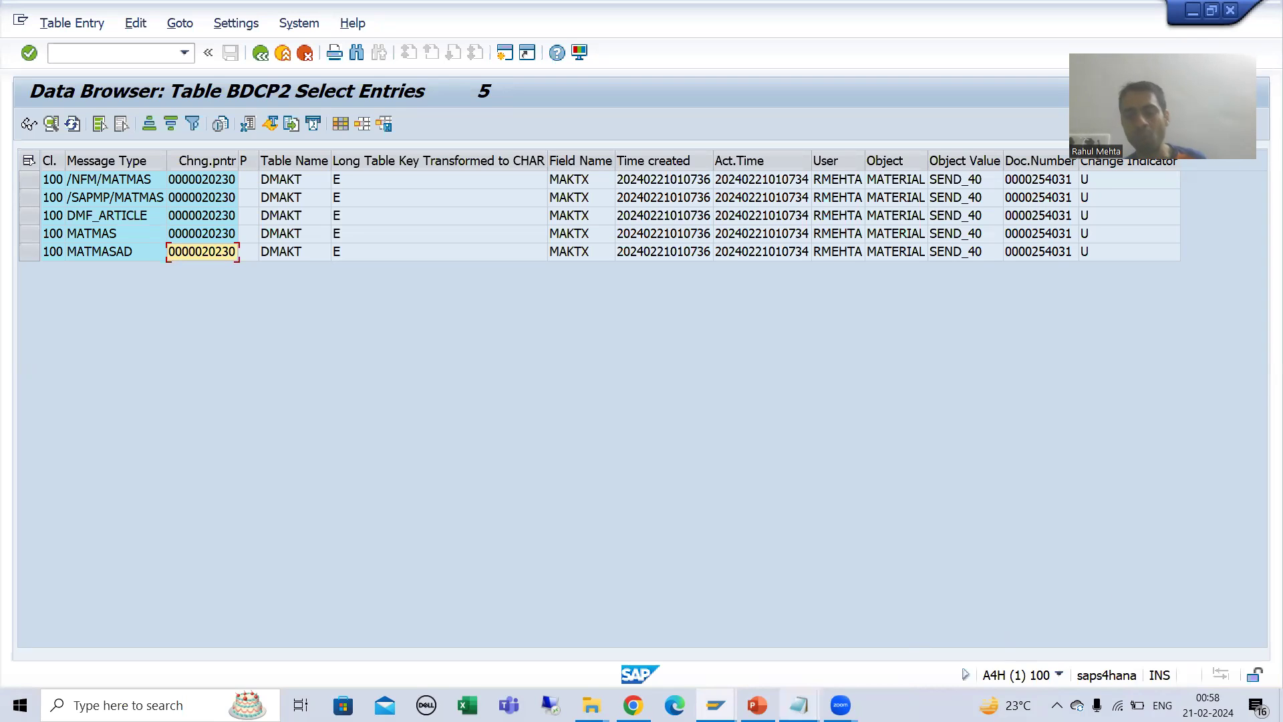
- Review the document number in the CDHDR and CDPOS entries and return to the BDCP2 list for comparison
click(716, 705)
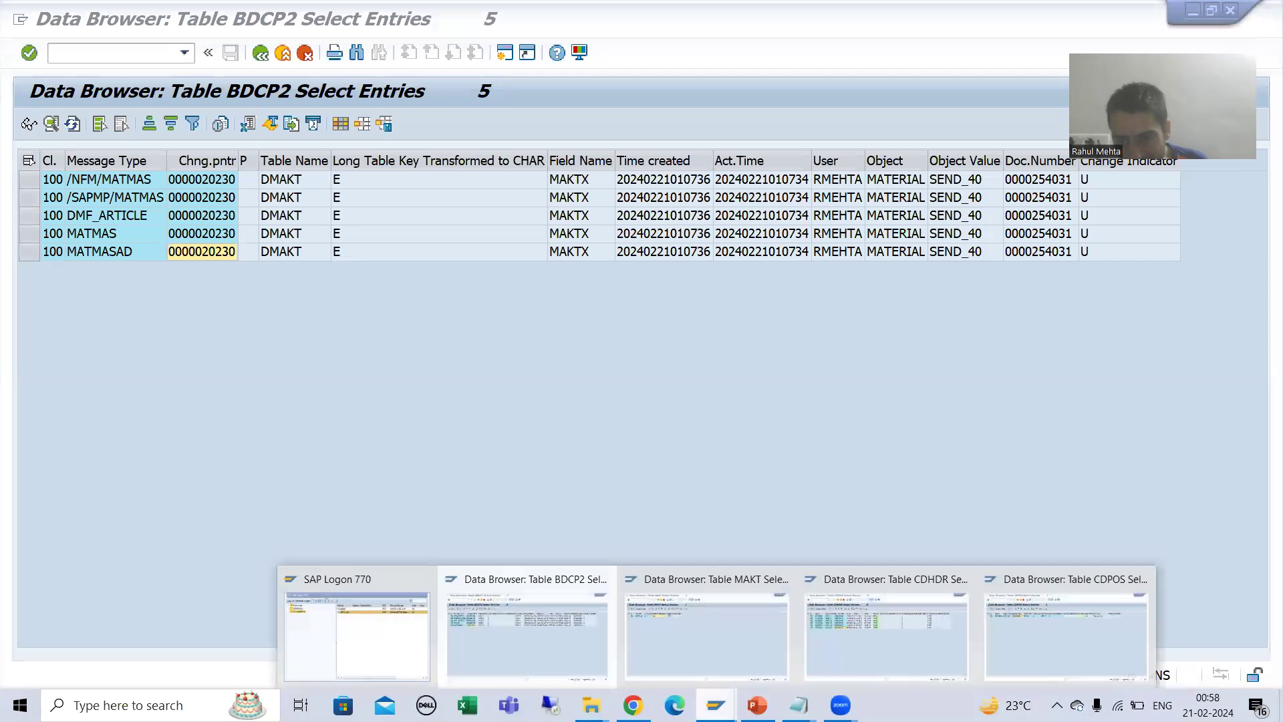
click(941, 639)
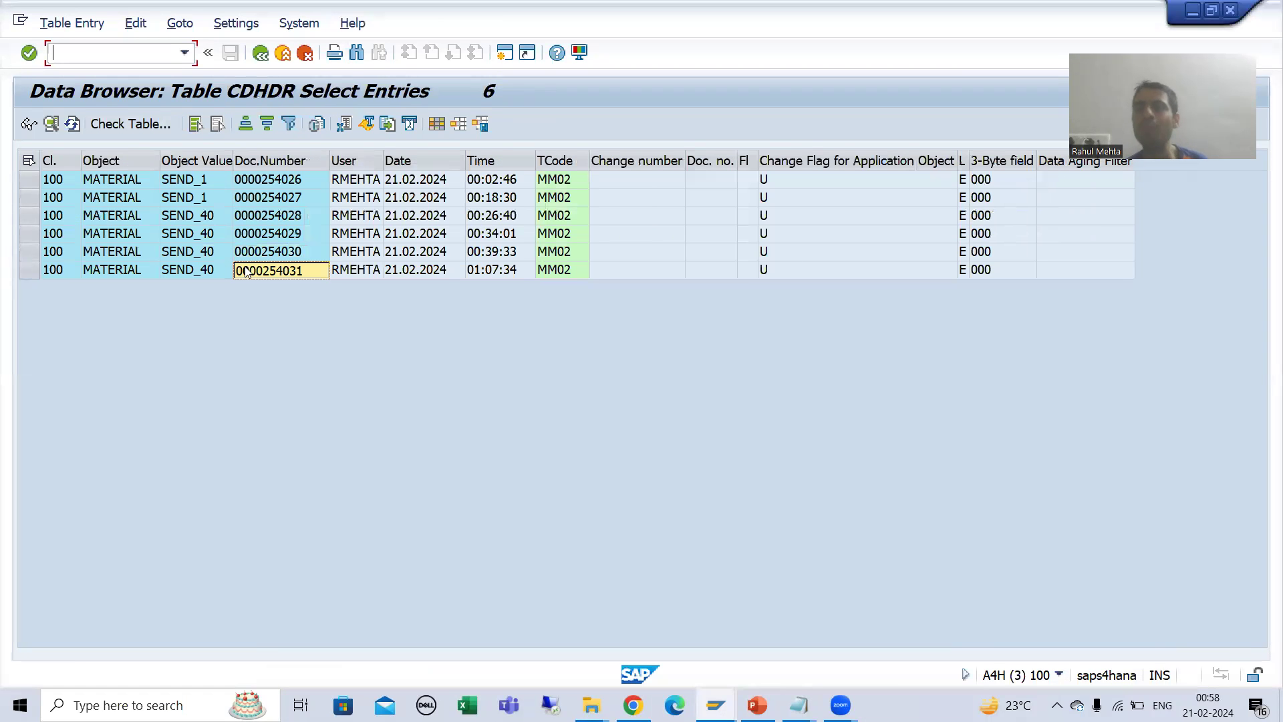
click(716, 705)
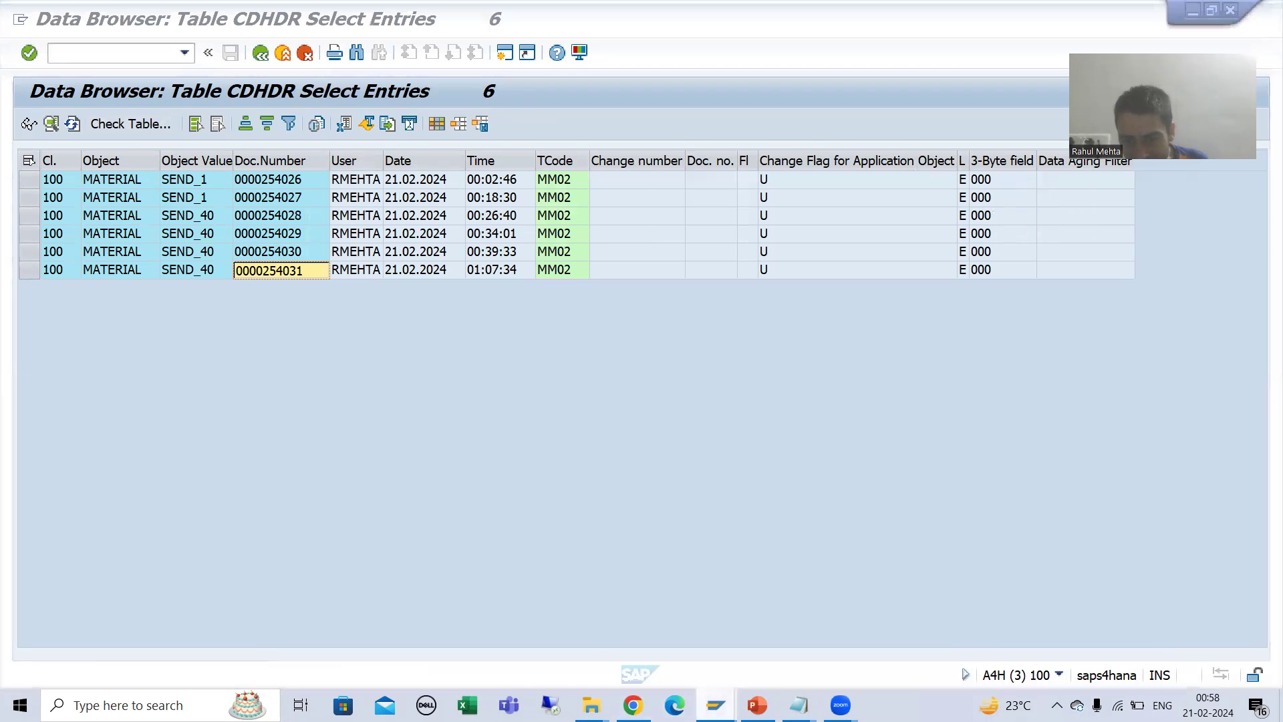
click(1065, 634)
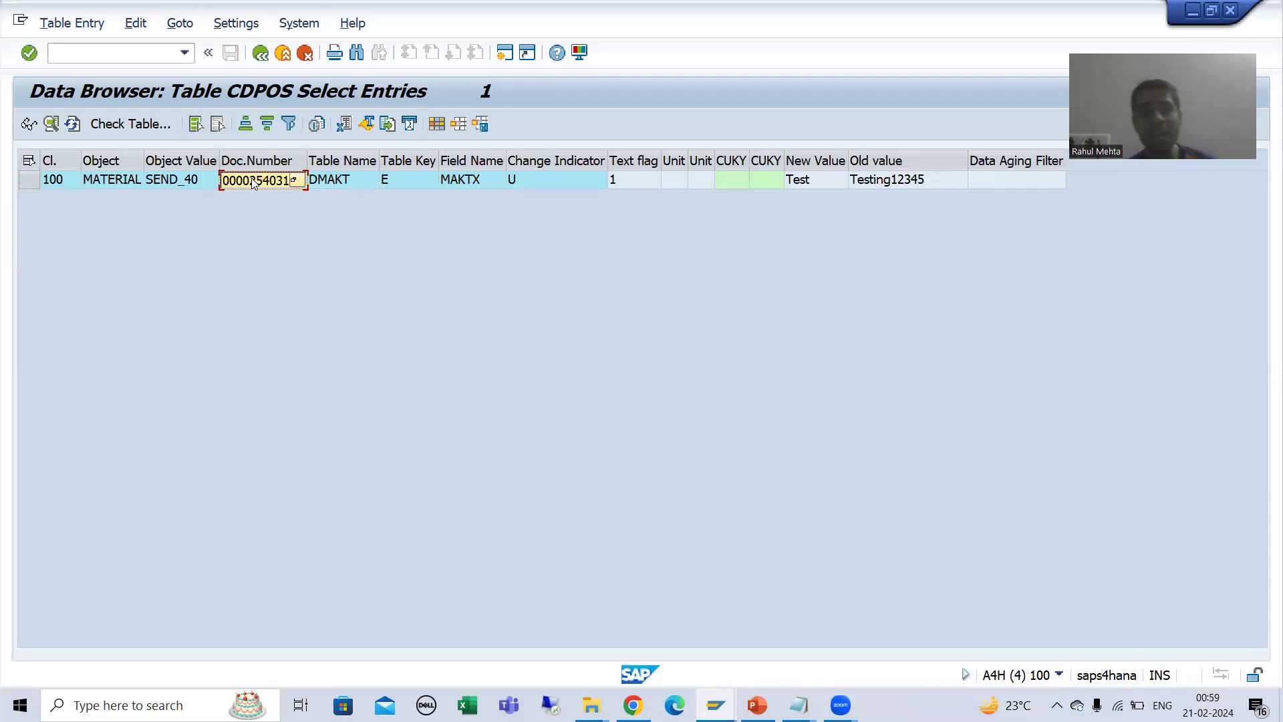
mouse_move(712, 700)
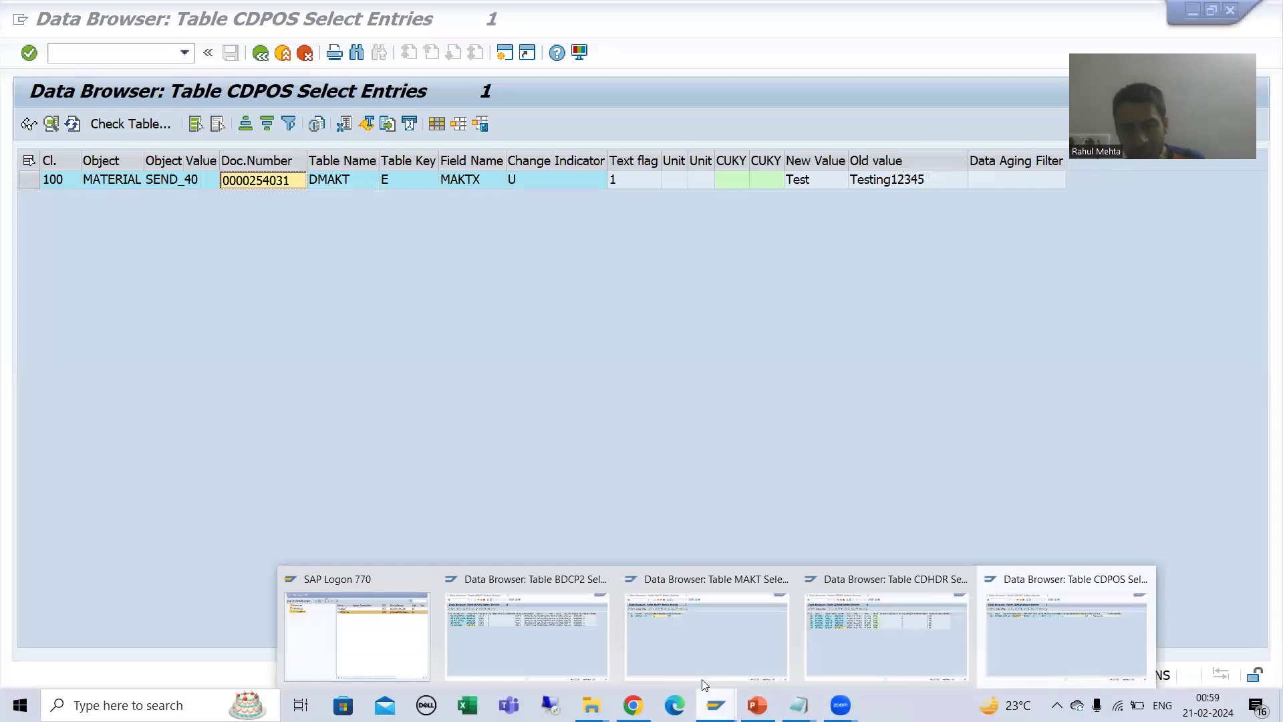
click(577, 631)
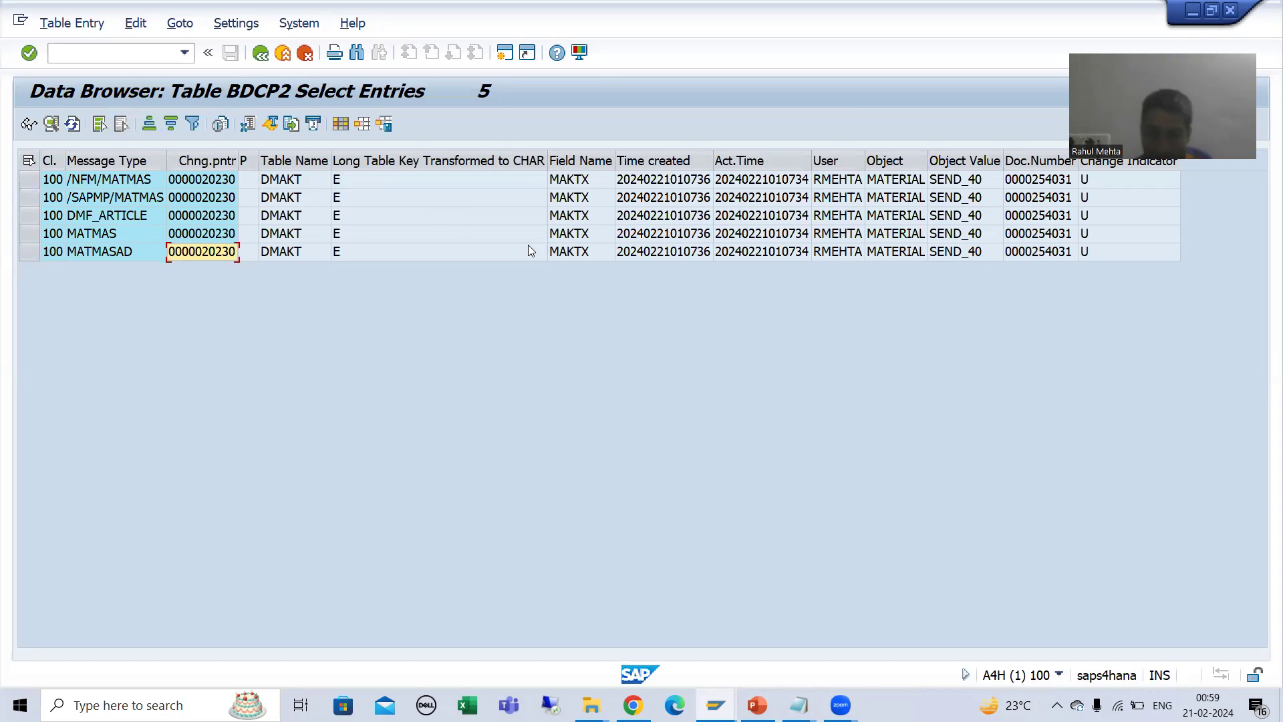
- From the MAKT session, open the ABAP Editor in a new session with program RBDMIDOC, and return to the BDCP2 entries
click(715, 705)
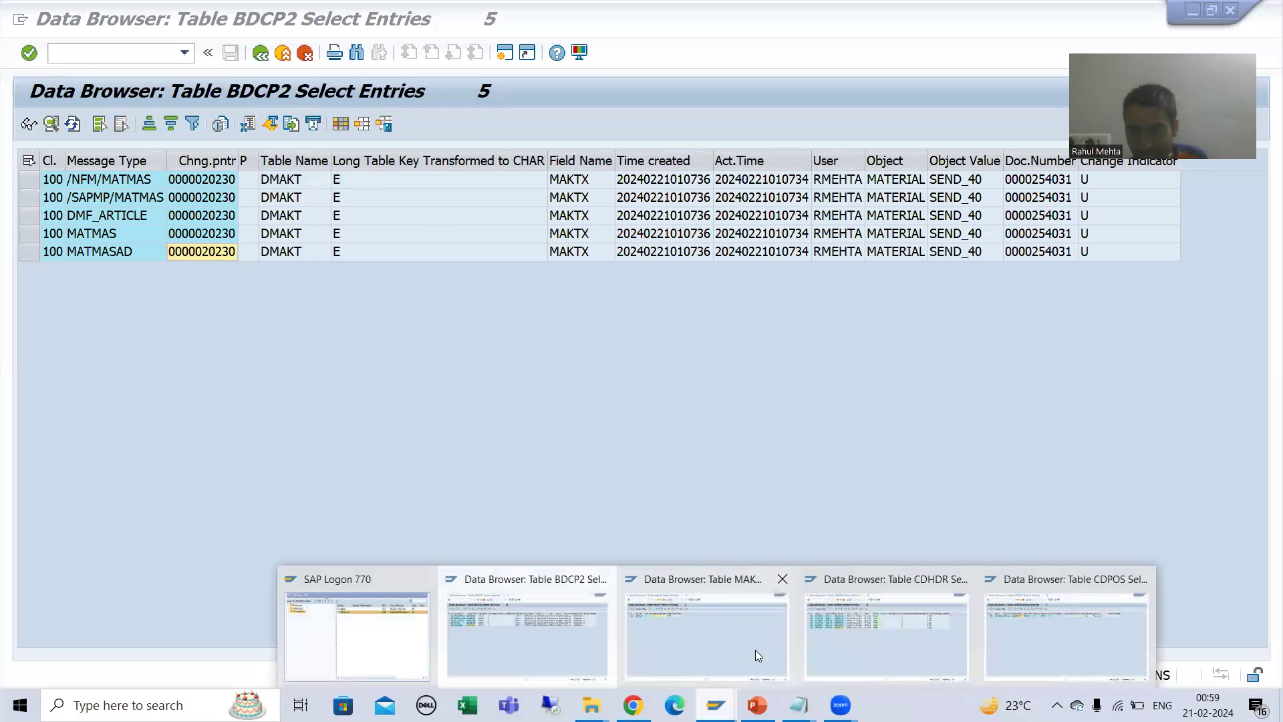
click(690, 608)
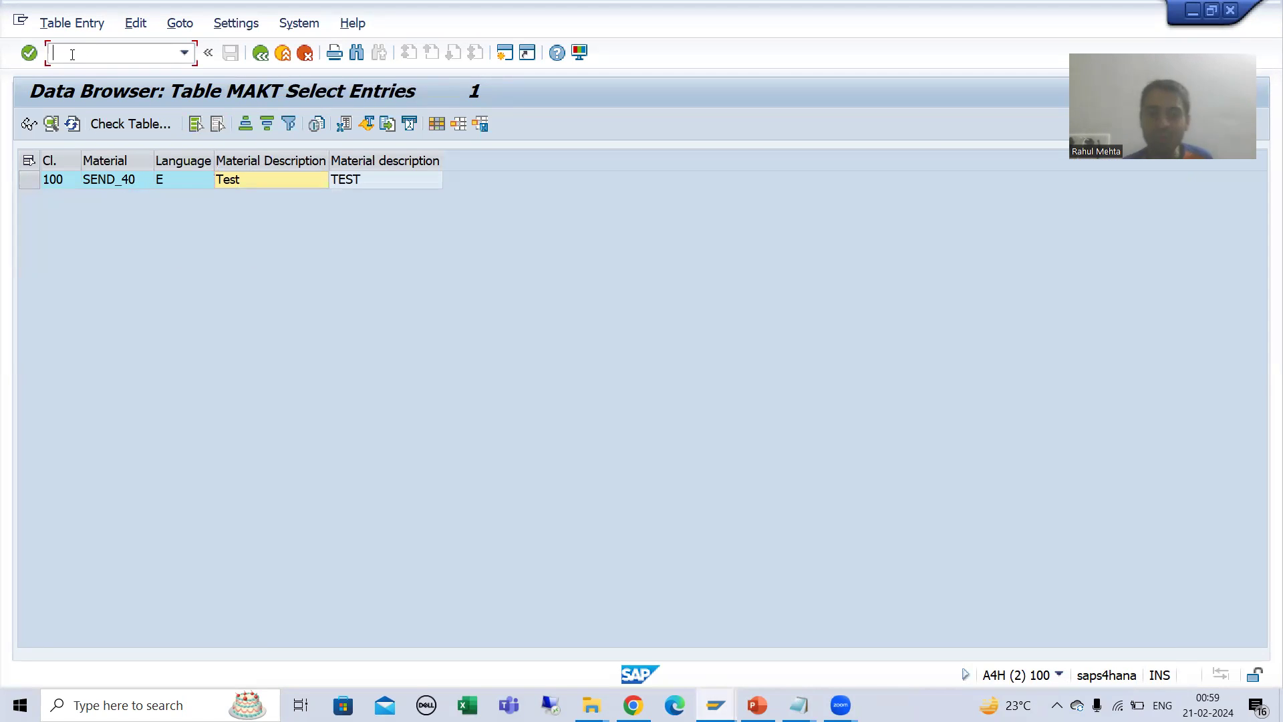
text(/nse16)
key(Return)
click(200, 204)
click(196, 223)
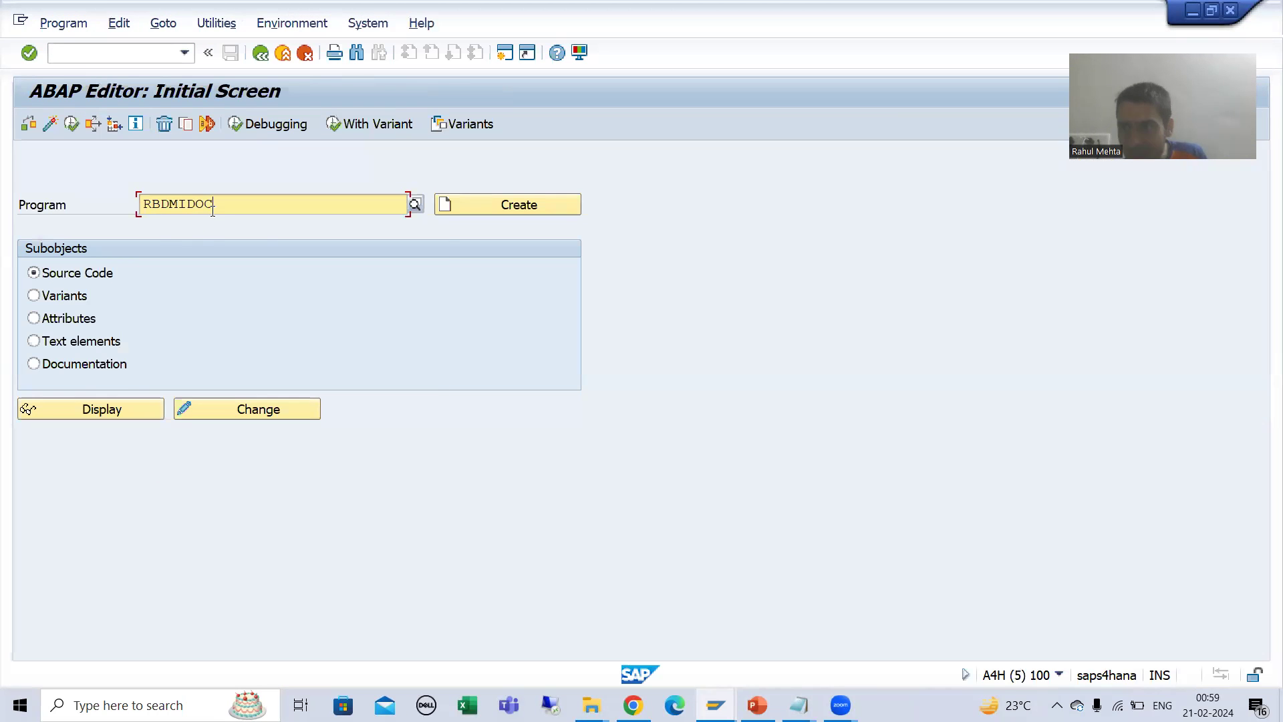
click(715, 706)
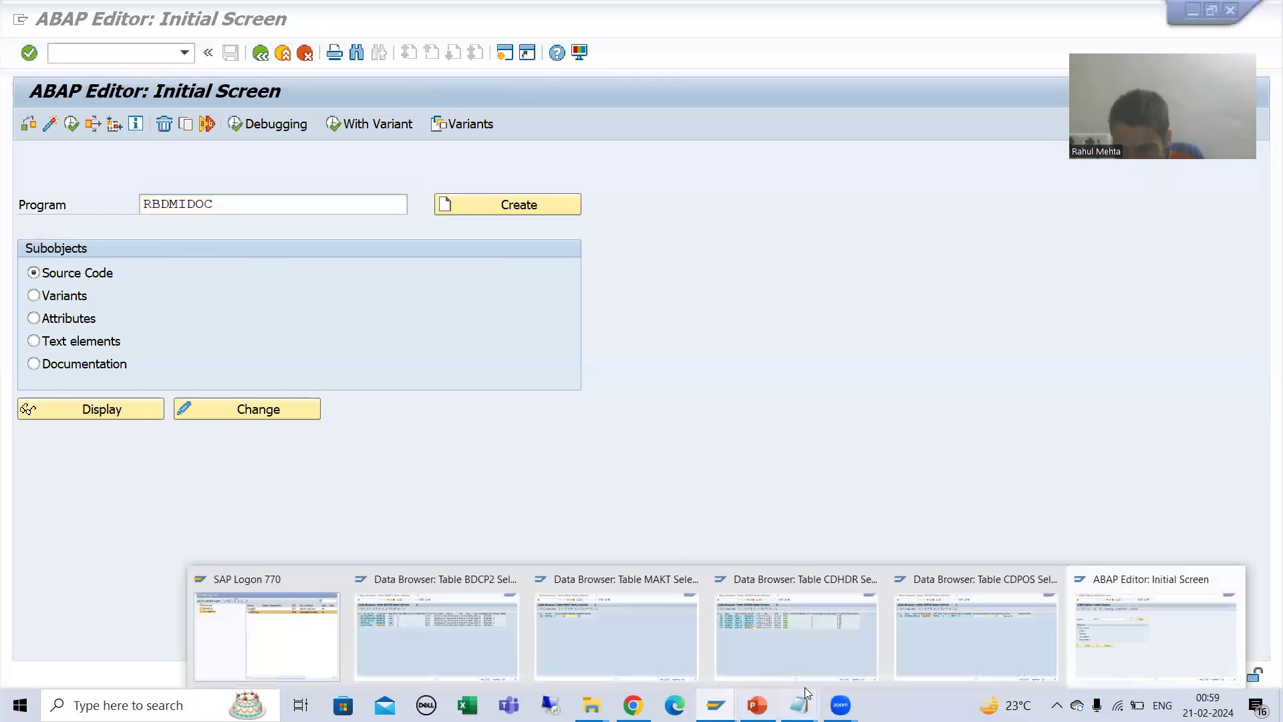
click(449, 617)
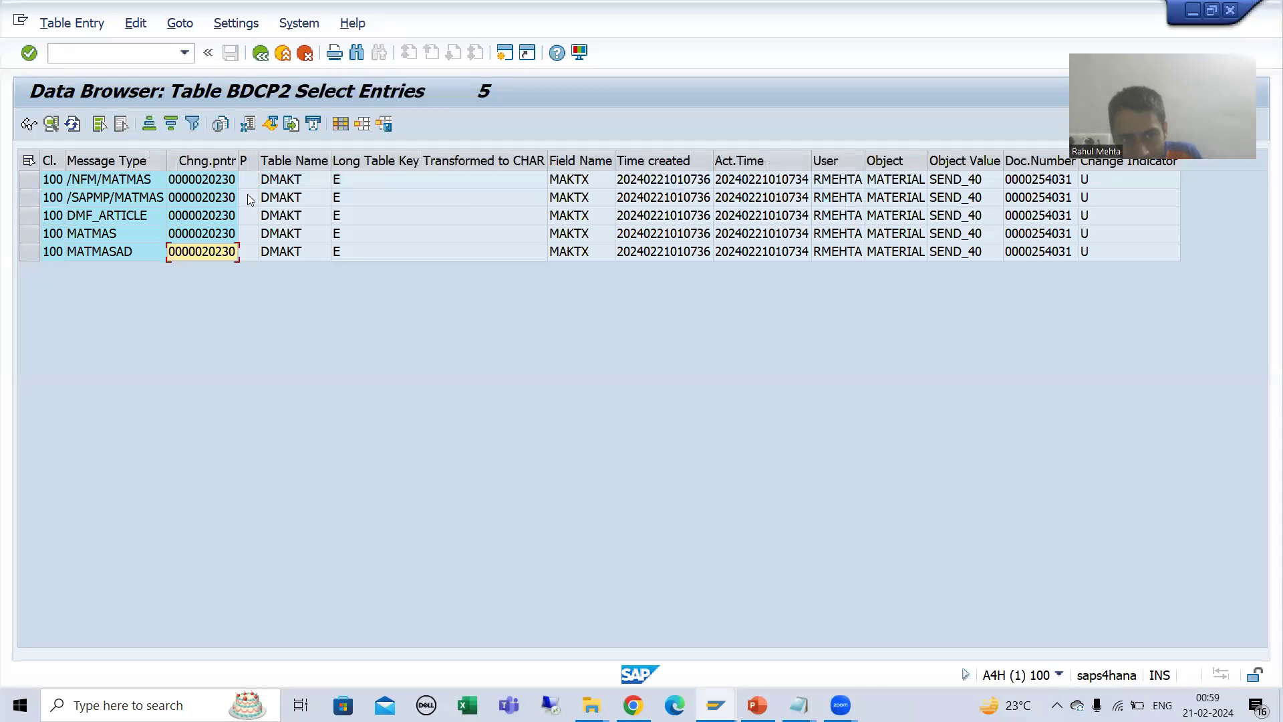